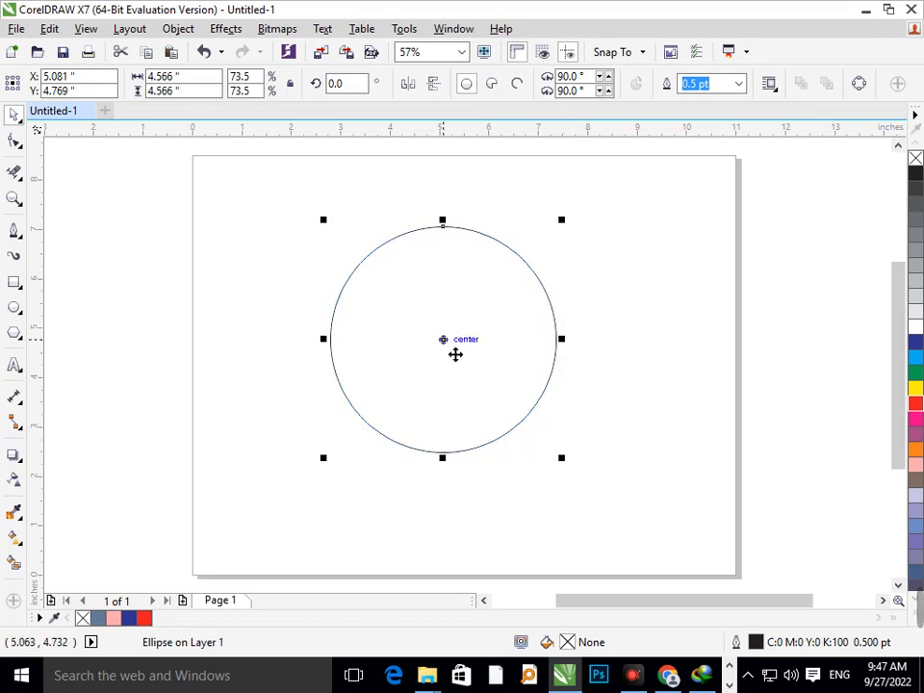
Add a smaller concentric circle inside the existing one, and duplicate both circles straight down by the outer circle's radius
{"action": "left_click_drag", "start_coordinate": [574, 472], "coordinate": [521, 420]}
{"action": "left_click", "coordinate": [554, 484]}
{"action": "left_click_drag", "start_coordinate": [301, 208], "coordinate": [654, 553]}
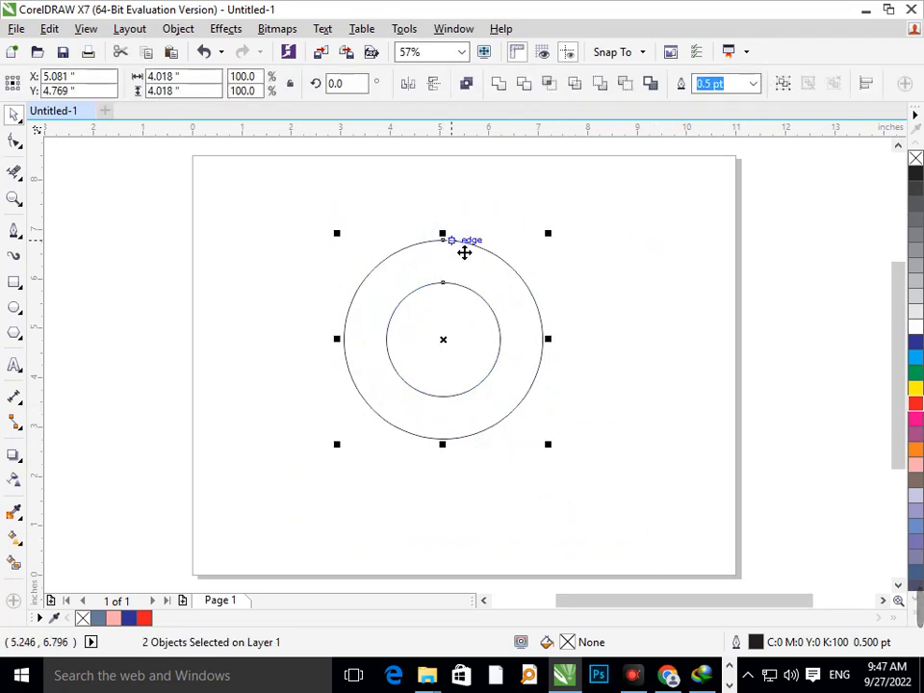
{"action": "left_click_drag", "start_coordinate": [464, 252], "coordinate": [456, 351]}
{"action": "key", "text": "ctrl+z"}
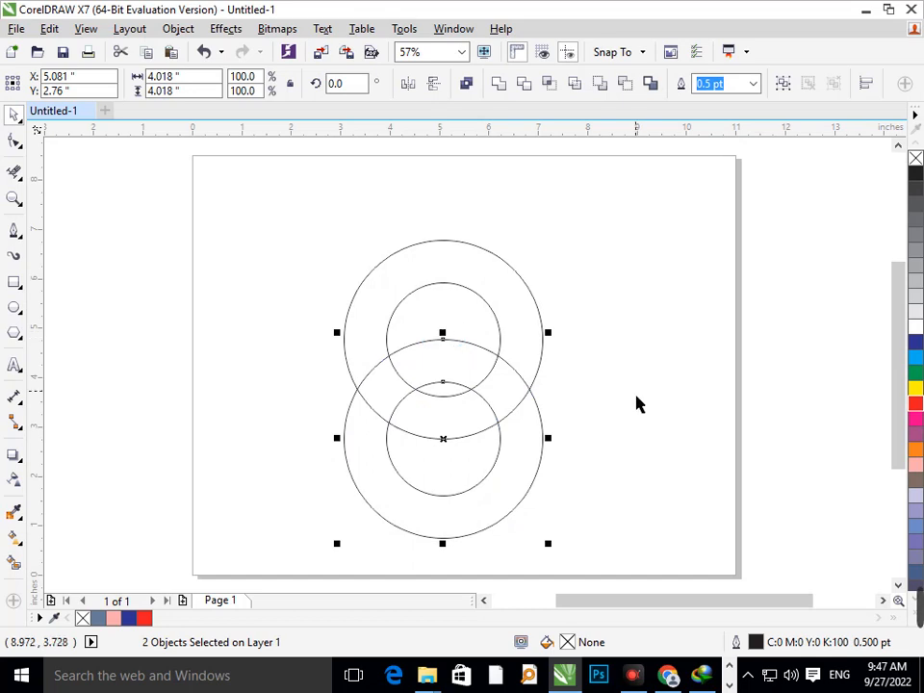
{"action": "left_click", "coordinate": [636, 405]}
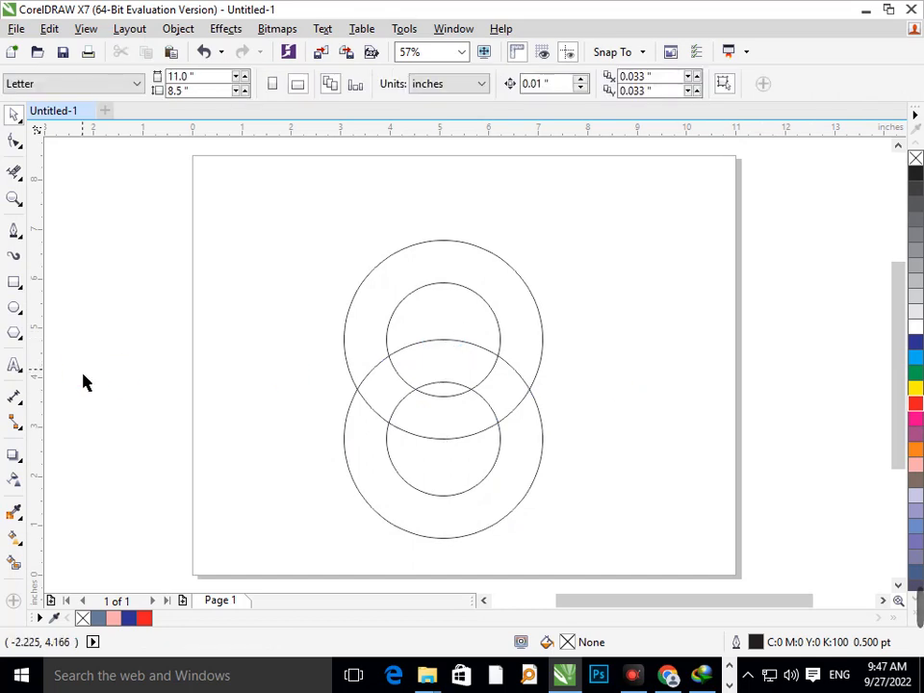
Delete the overlapping virtual segments where the two rings cross, so they interlock over and under each other
{"action": "left_click", "coordinate": [15, 175]}
{"action": "left_click", "coordinate": [490, 397]}
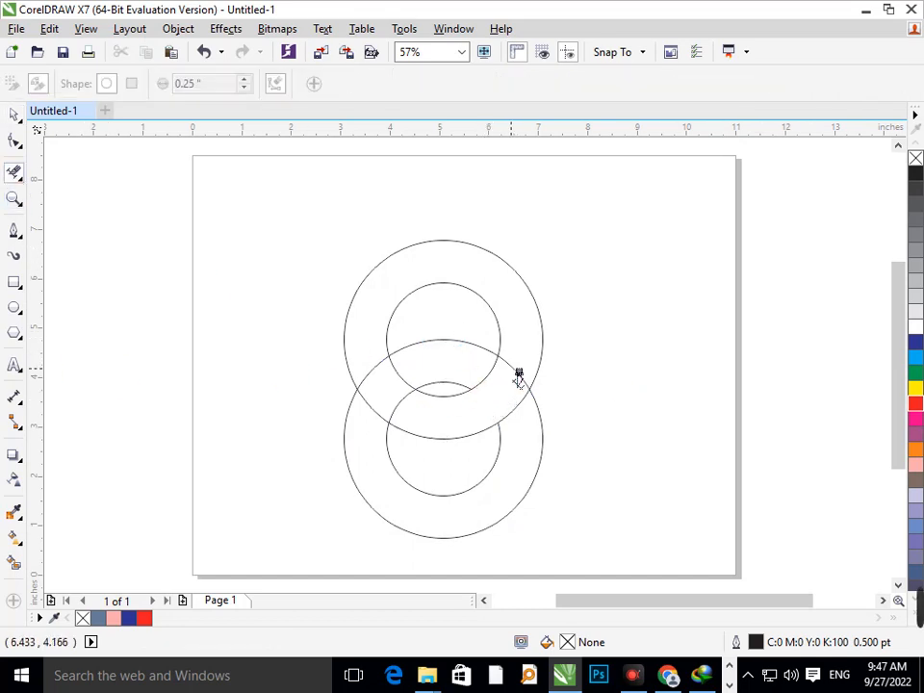
{"action": "left_click", "coordinate": [506, 390]}
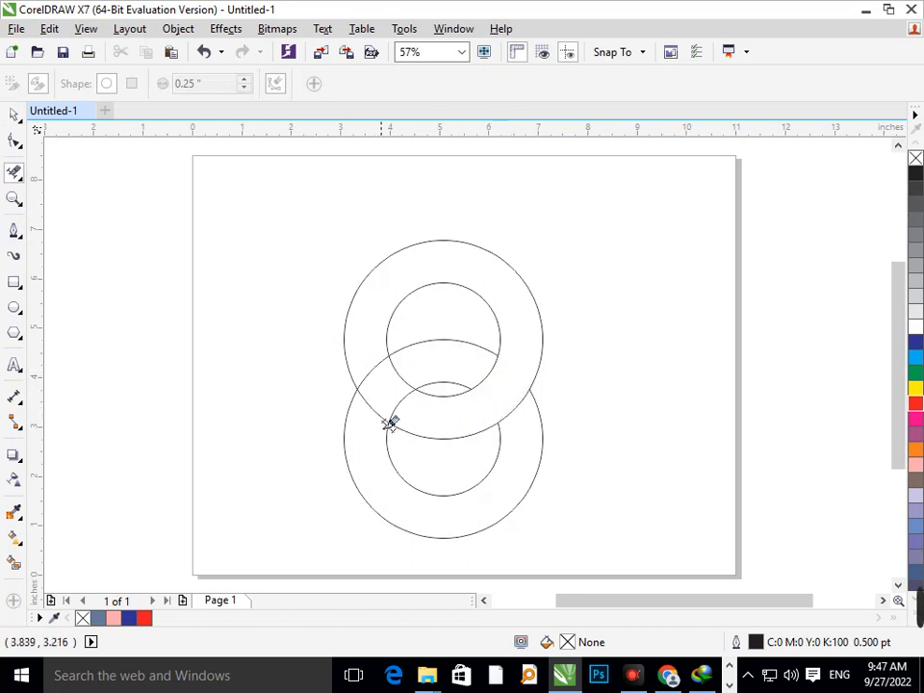
{"action": "left_click", "coordinate": [389, 398]}
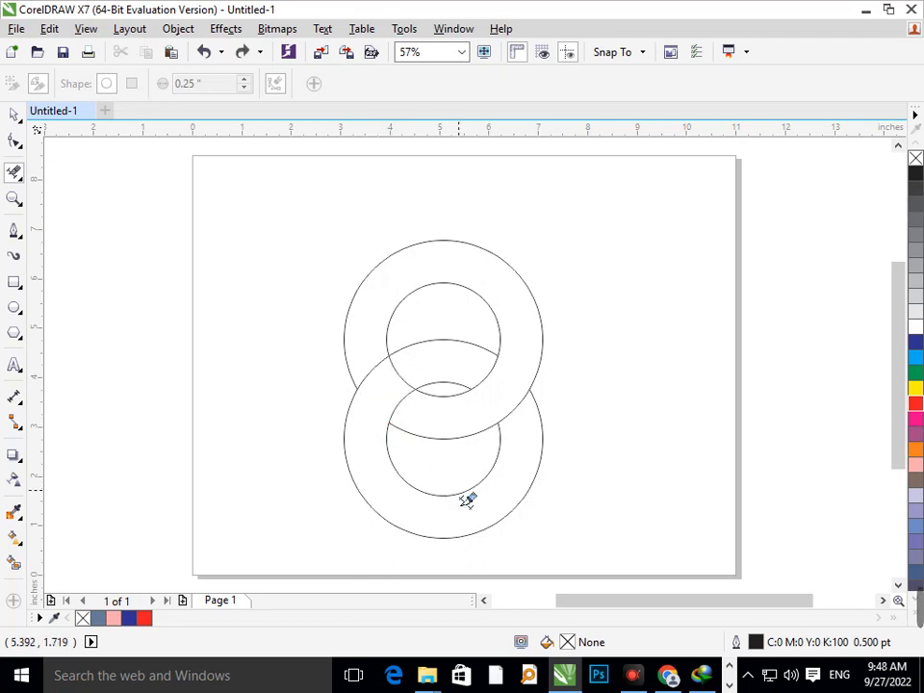
{"action": "left_click", "coordinate": [395, 390]}
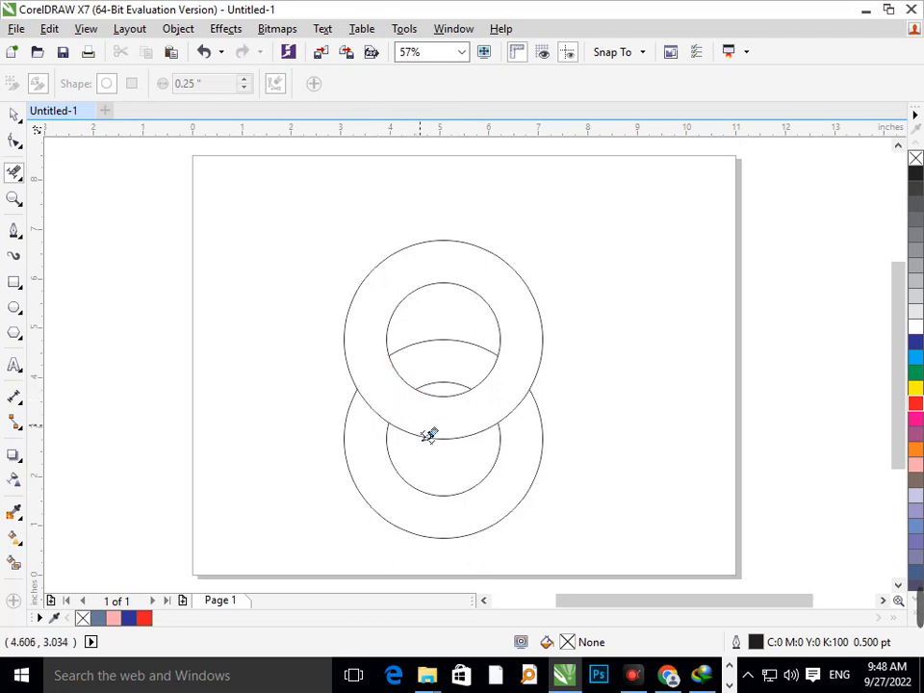
{"action": "left_click", "coordinate": [404, 385]}
{"action": "left_click", "coordinate": [384, 413]}
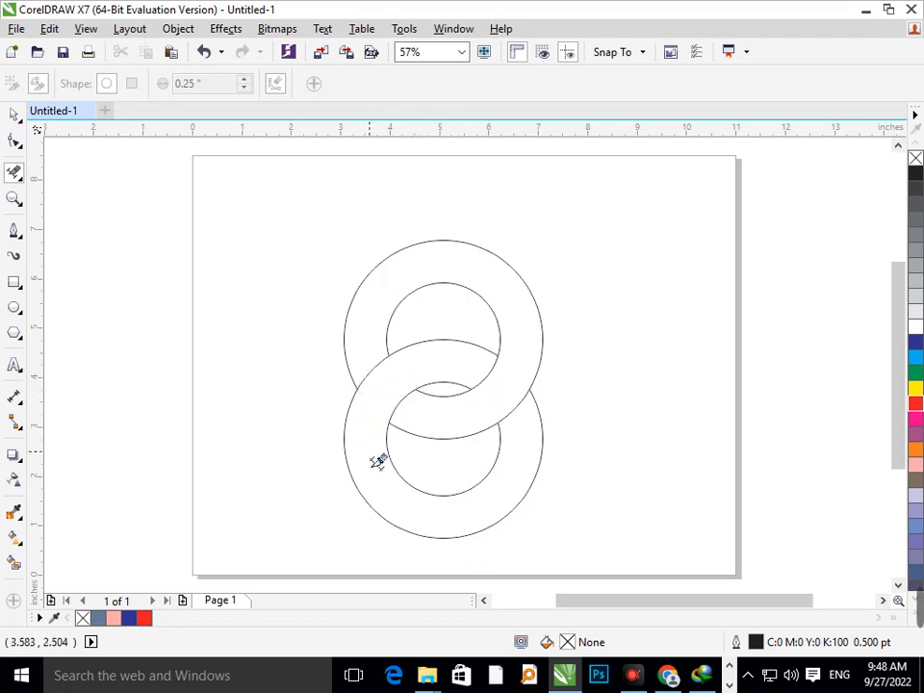
Smart-fill both interlocked rings as closed shapes, colouring the upper ring blue and the lower ring green
{"action": "left_click", "coordinate": [14, 563]}
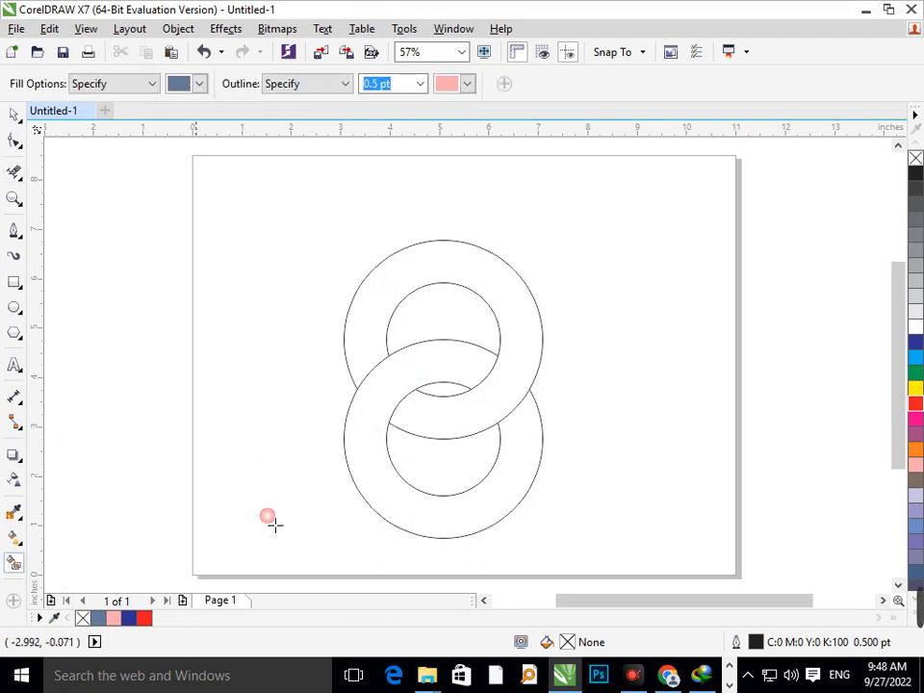
{"action": "left_click", "coordinate": [388, 507]}
{"action": "left_click", "coordinate": [524, 299]}
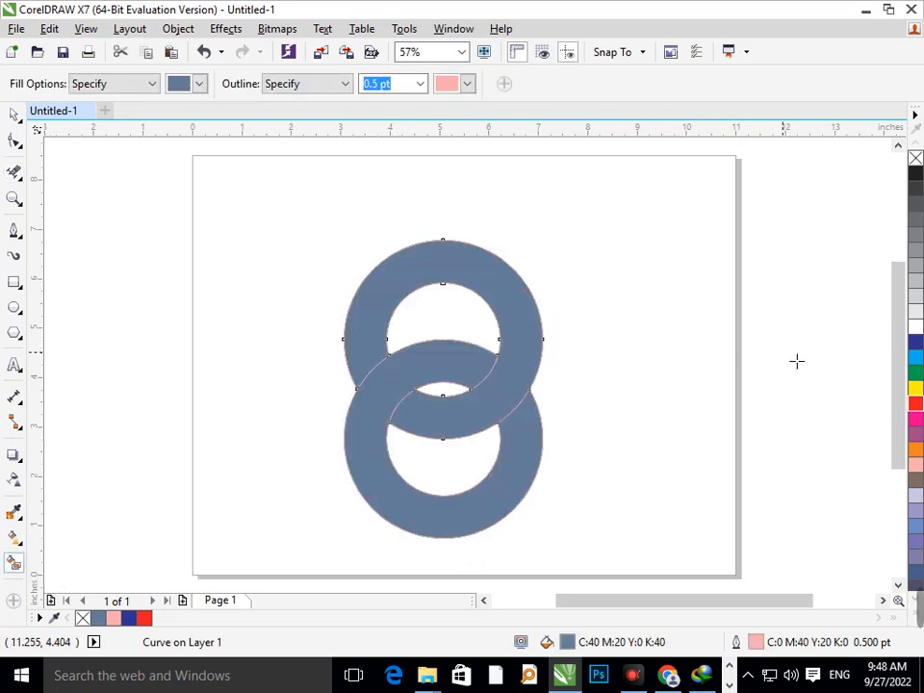
{"action": "left_click", "coordinate": [916, 342]}
{"action": "left_click", "coordinate": [722, 434]}
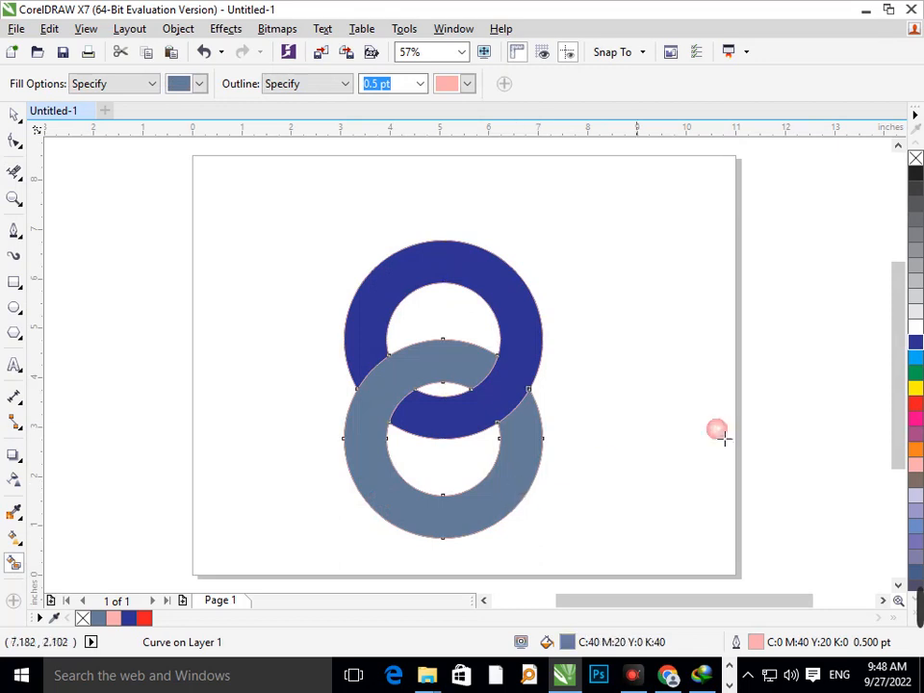
{"action": "left_click", "coordinate": [915, 375]}
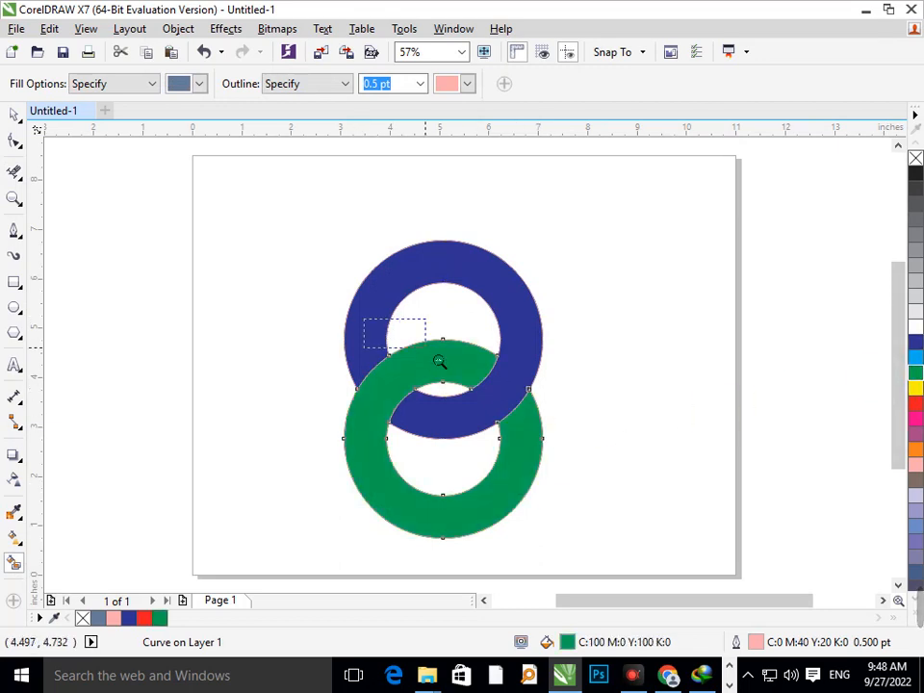
Apply a linear fountain fill to the blue ring, running diagonally from its upper-right edge to its lower-left part
{"action": "scroll", "coordinate": [439, 362], "scroll_direction": "down", "scroll_amount": 1}
{"action": "left_click", "coordinate": [13, 115]}
{"action": "left_click", "coordinate": [249, 258]}
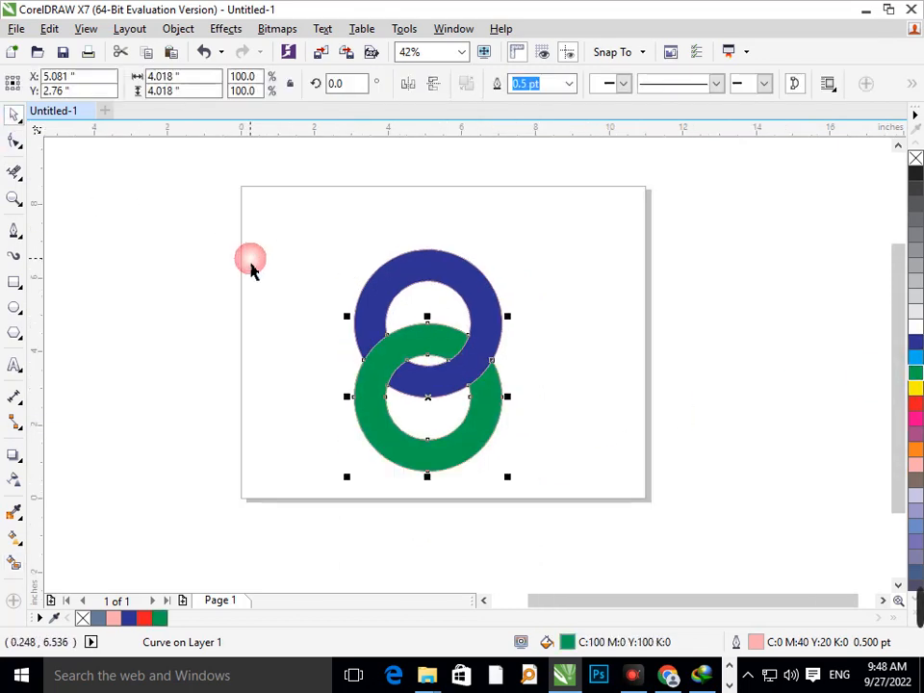
{"action": "key", "text": "F2"}
{"action": "left_click_drag", "start_coordinate": [260, 210], "coordinate": [537, 527]}
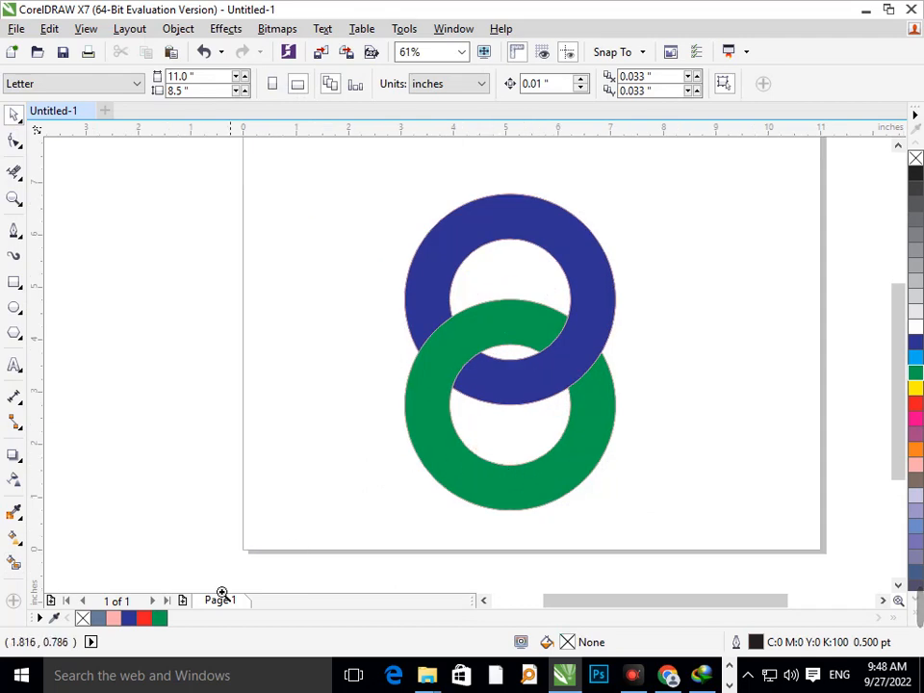
{"action": "left_click", "coordinate": [20, 541]}
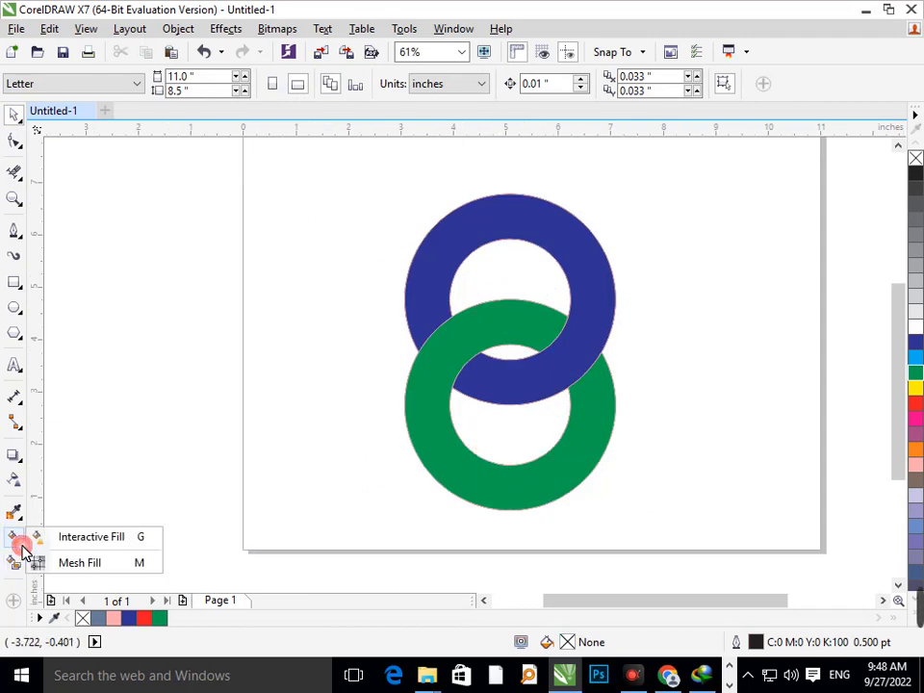
{"action": "left_click", "coordinate": [118, 540]}
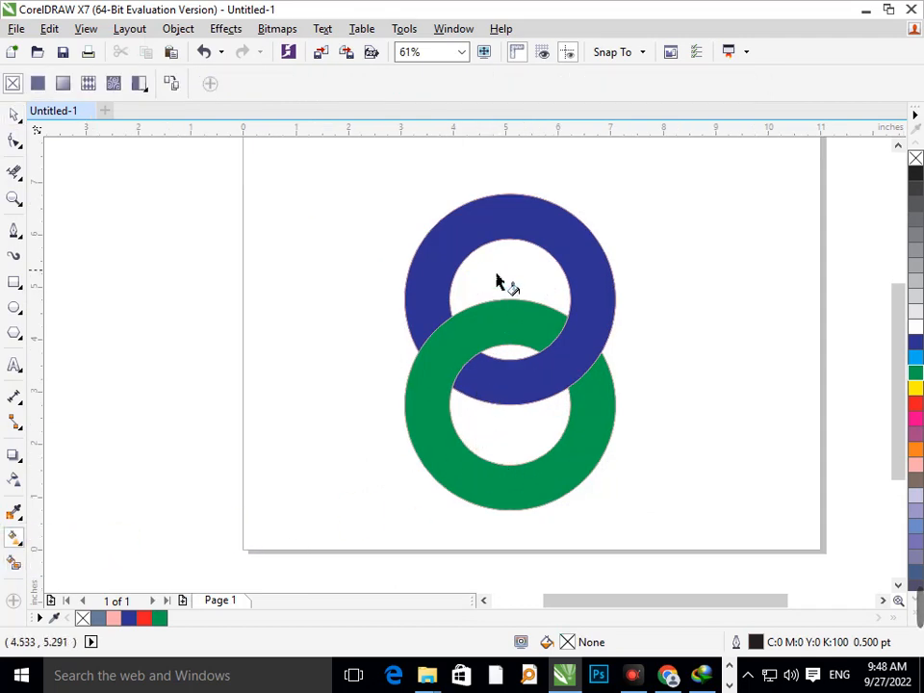
{"action": "left_click", "coordinate": [566, 224]}
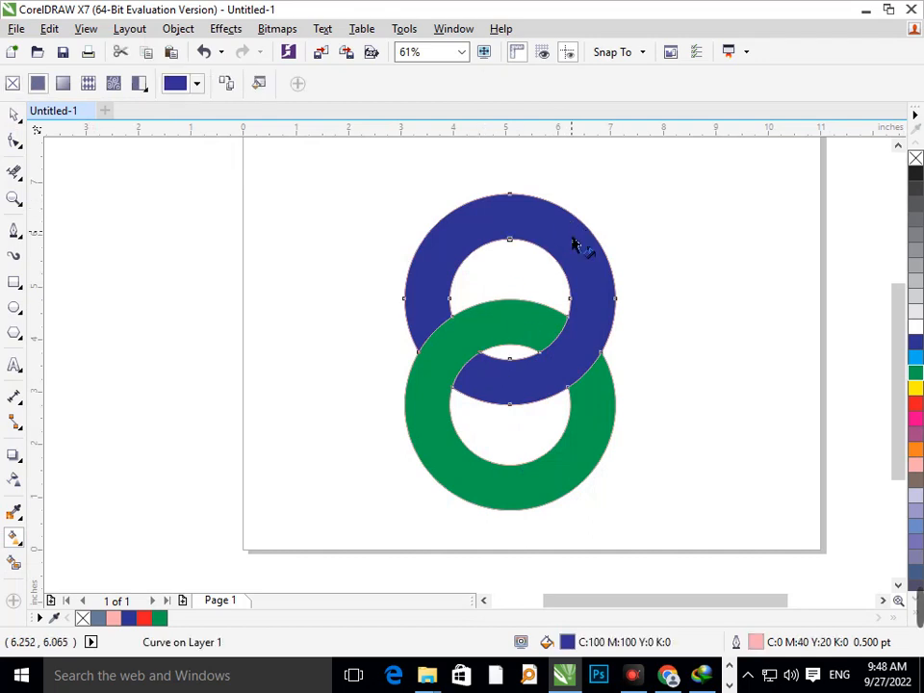
{"action": "left_click_drag", "start_coordinate": [571, 220], "coordinate": [484, 400]}
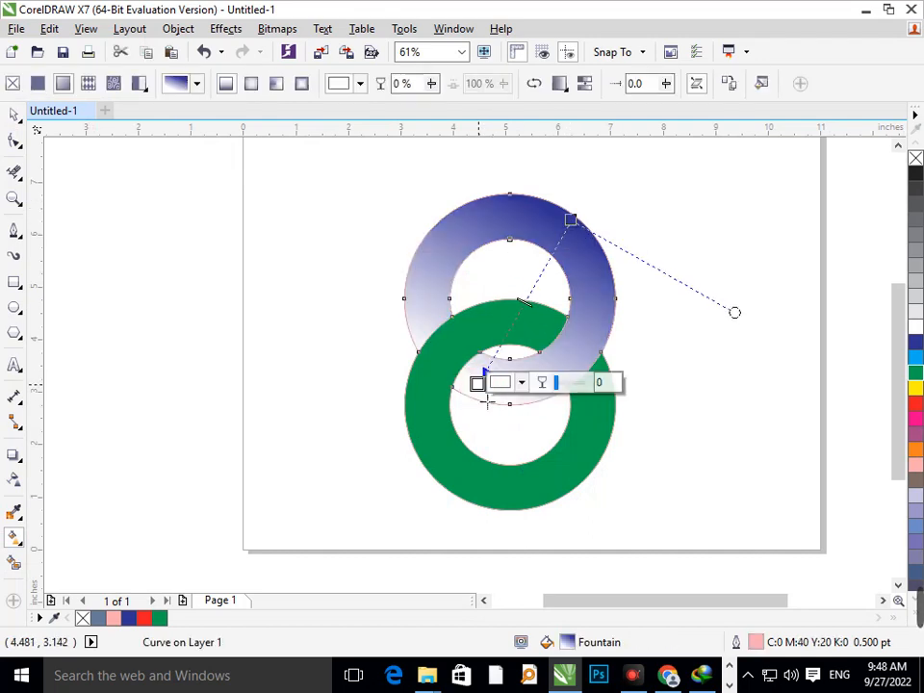
Try red #FF0000 and green #59FF00 as the end colour of the upper ring's gradient
{"action": "left_click", "coordinate": [503, 383]}
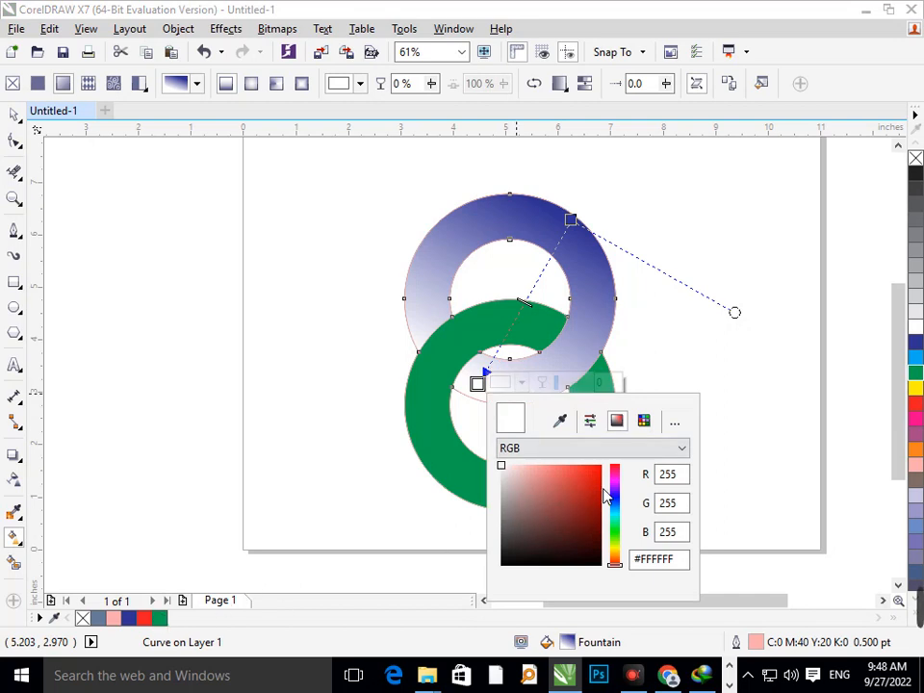
{"action": "left_click_drag", "start_coordinate": [607, 495], "coordinate": [604, 465]}
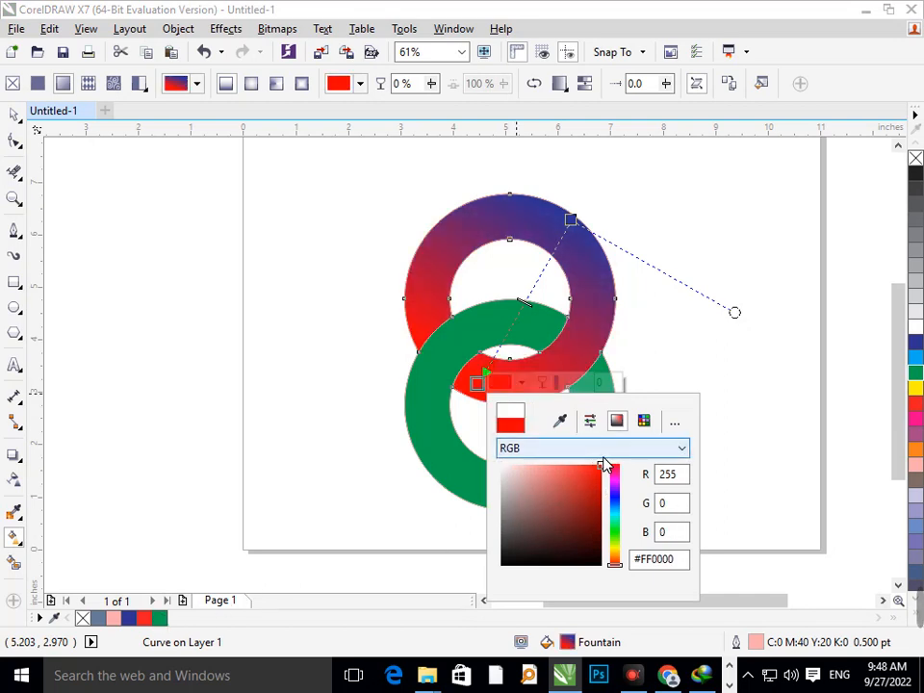
{"action": "left_click", "coordinate": [917, 344]}
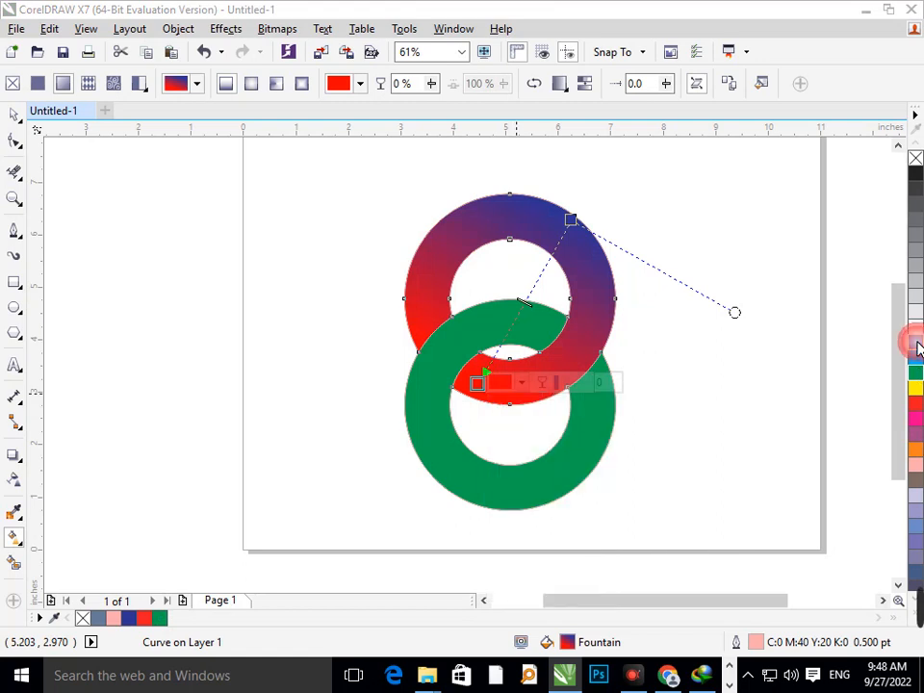
{"action": "left_click", "coordinate": [499, 384]}
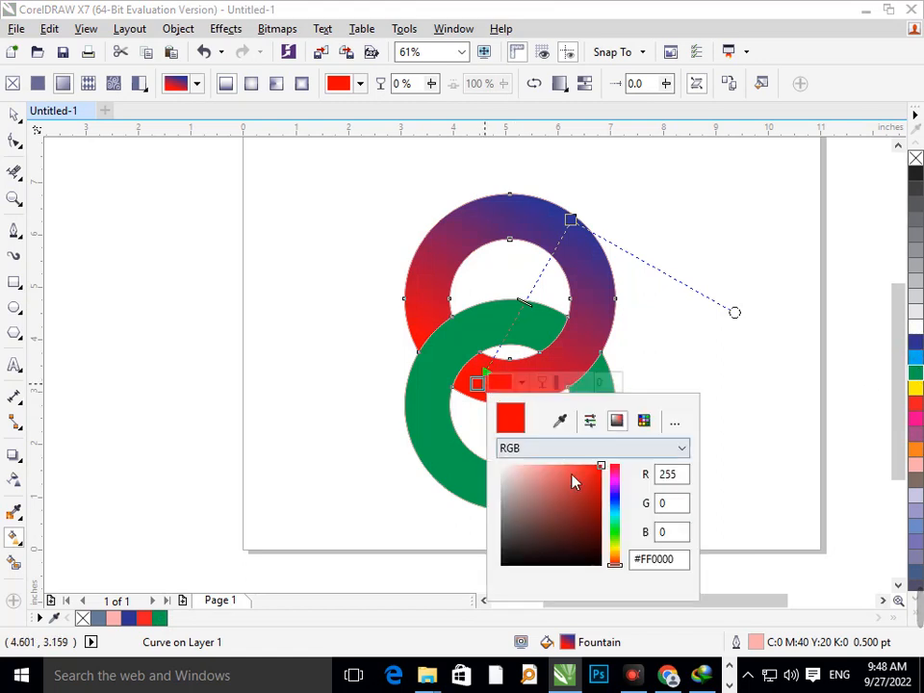
{"action": "left_click", "coordinate": [616, 539]}
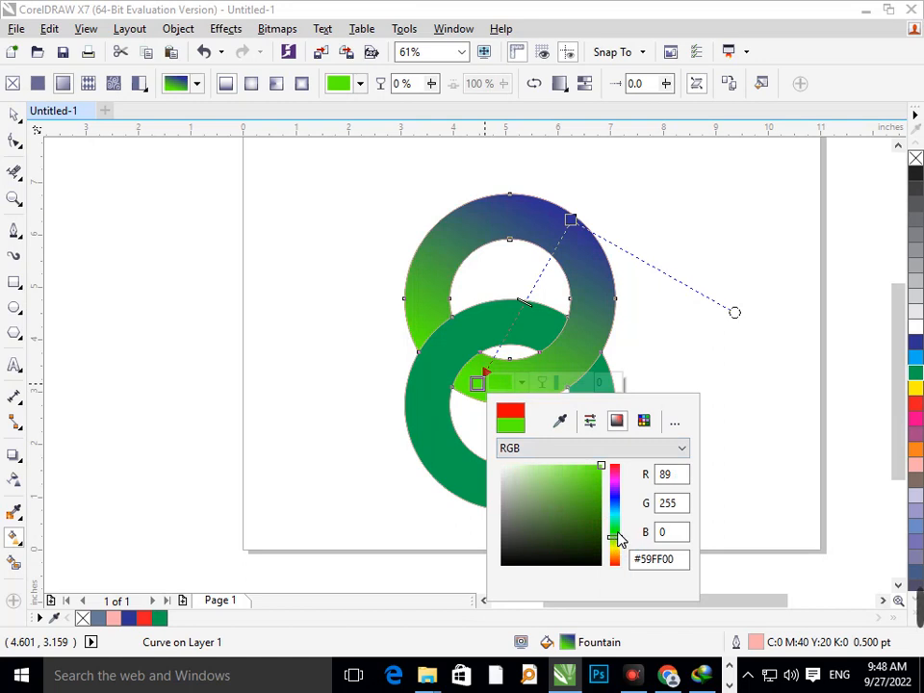
Try the solid coated swatches PANTONE 7547 C, 802 C, 803 C and 685 C as the gradient's end colour
{"action": "left_click", "coordinate": [652, 423]}
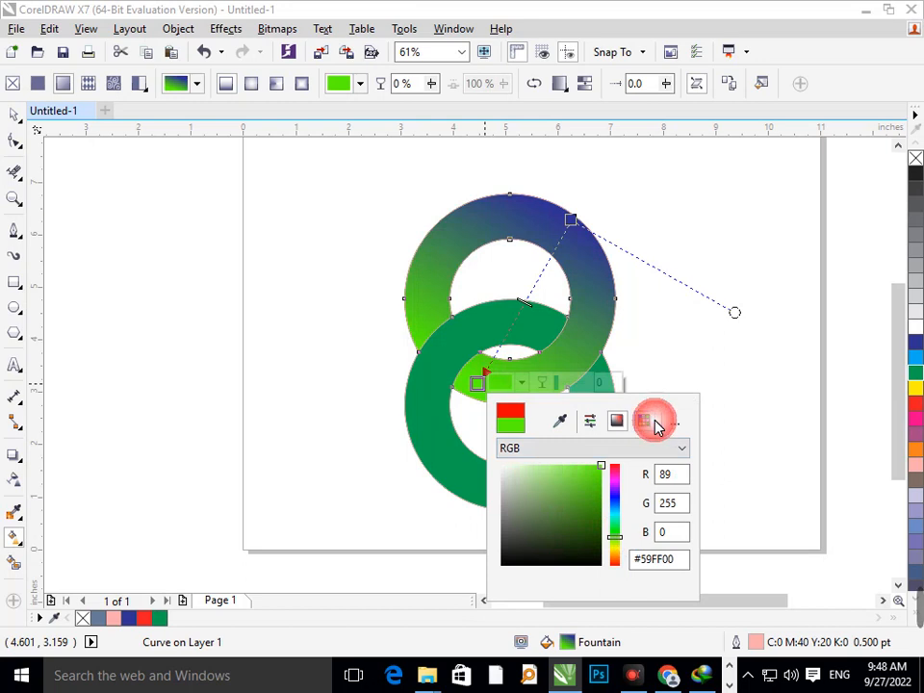
{"action": "left_click", "coordinate": [607, 526]}
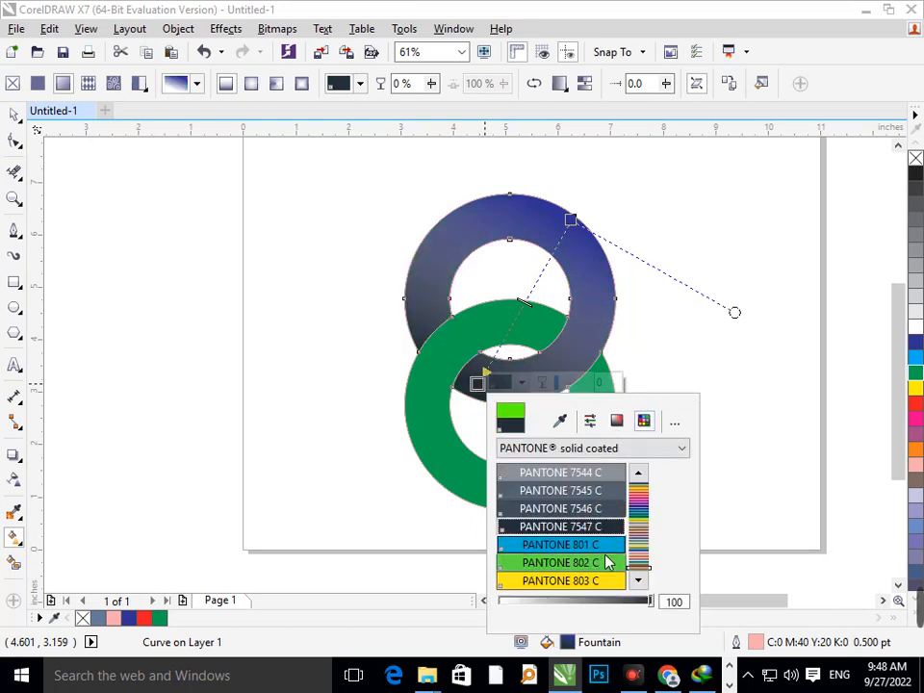
{"action": "left_click", "coordinate": [611, 562]}
{"action": "left_click", "coordinate": [599, 582]}
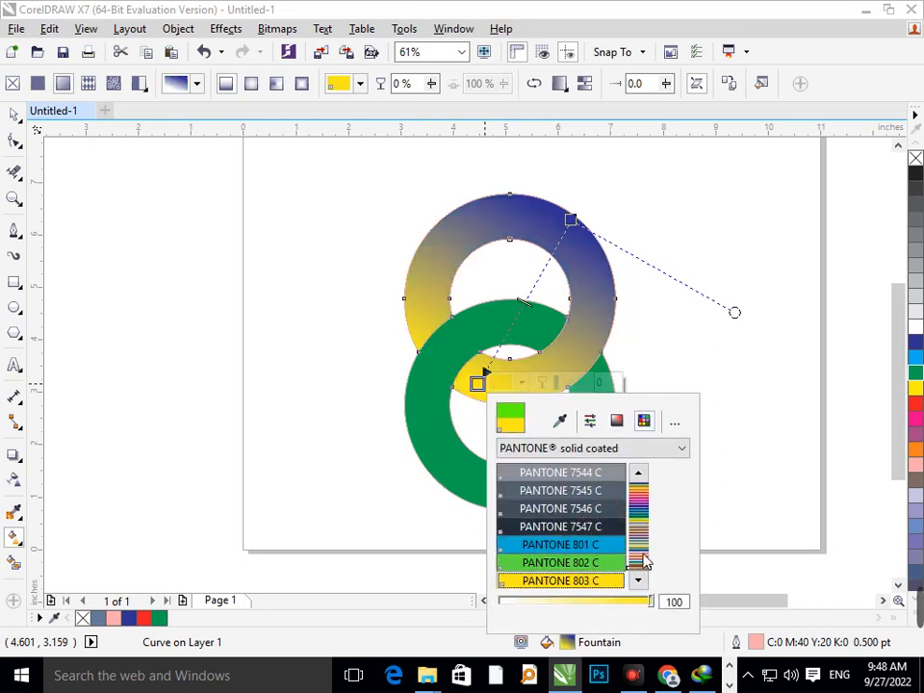
{"action": "left_click", "coordinate": [636, 554]}
{"action": "left_click", "coordinate": [598, 526]}
{"action": "left_click", "coordinate": [602, 568]}
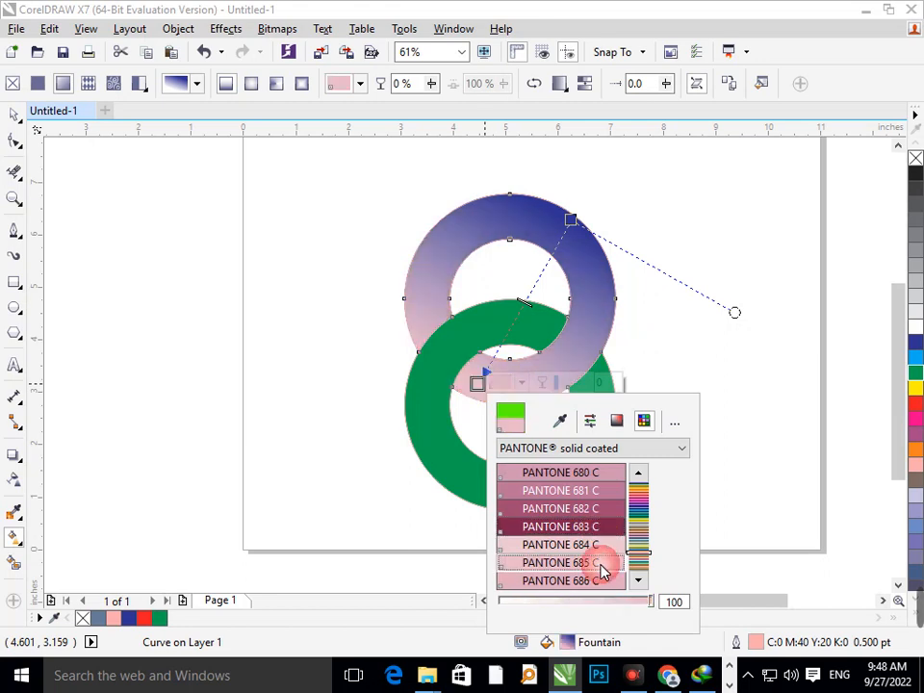
Set the gradient's end colour to PANTONE 240 C and raise its CMYK yellow component to make it crimson
{"action": "left_click", "coordinate": [640, 501]}
{"action": "left_click", "coordinate": [607, 499]}
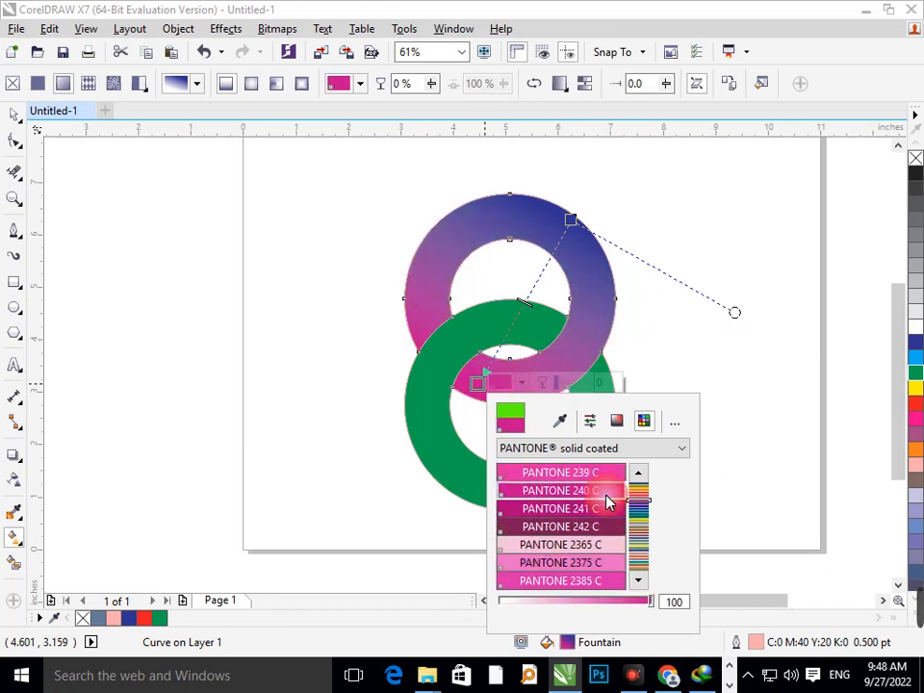
{"action": "left_click", "coordinate": [591, 422]}
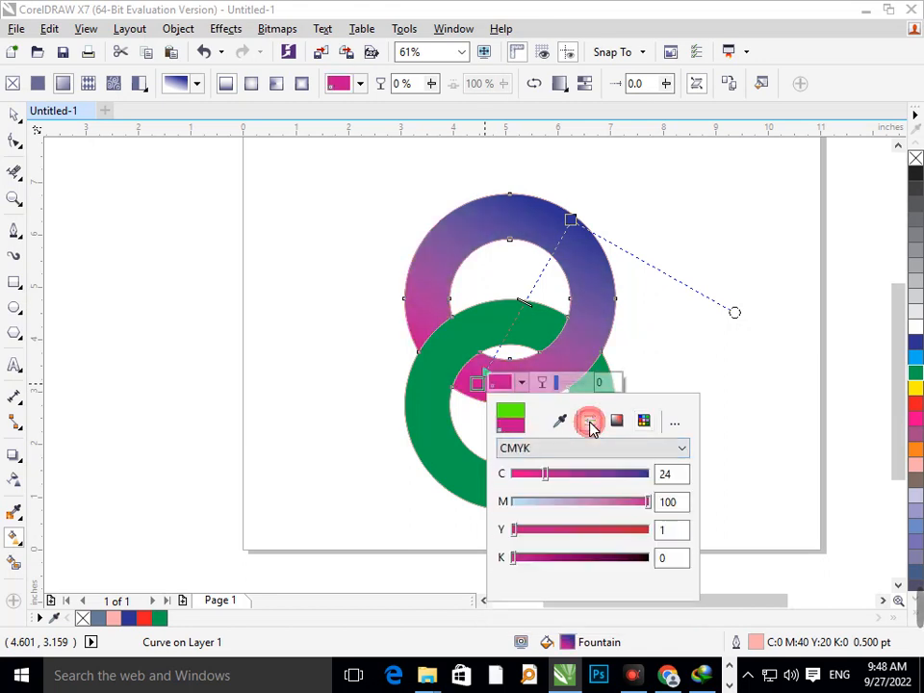
{"action": "left_click", "coordinate": [605, 529]}
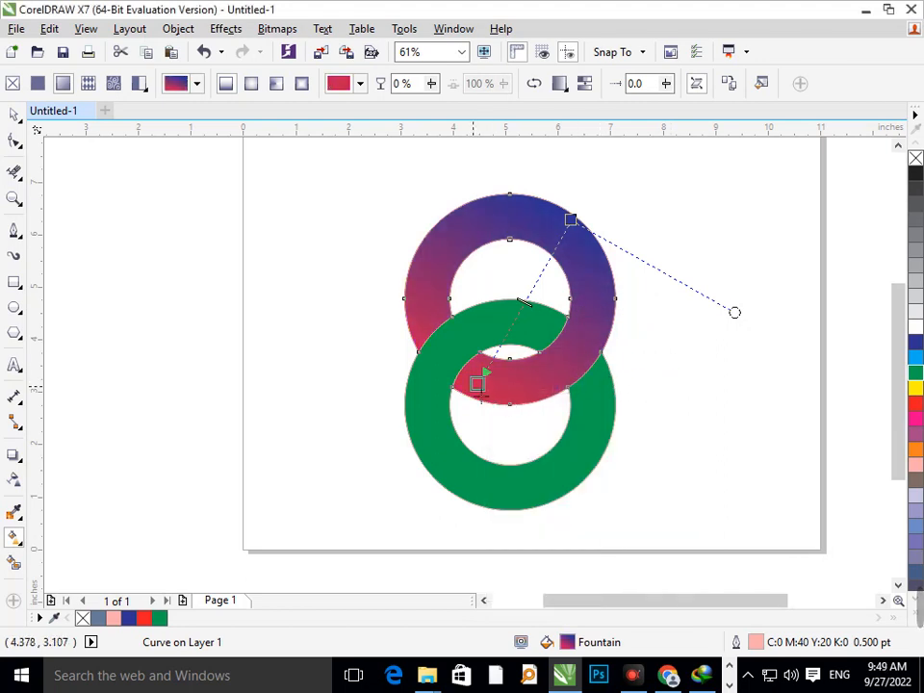
Try CMYK 100, 28, 0, 50 as the start colour of the upper ring's gradient
{"action": "left_click", "coordinate": [568, 220]}
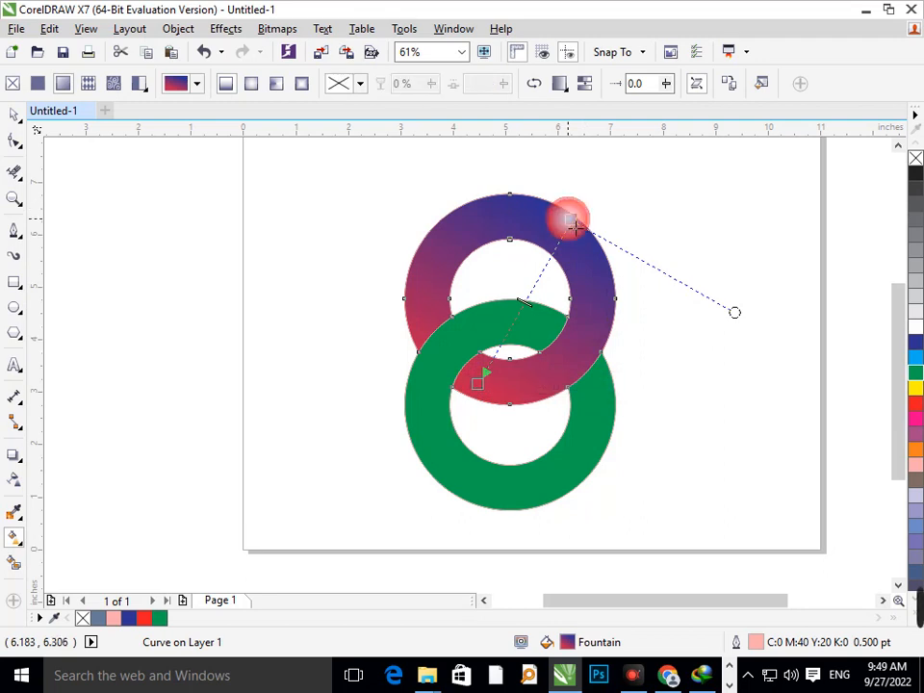
{"action": "left_click", "coordinate": [598, 219]}
{"action": "left_click", "coordinate": [645, 336]}
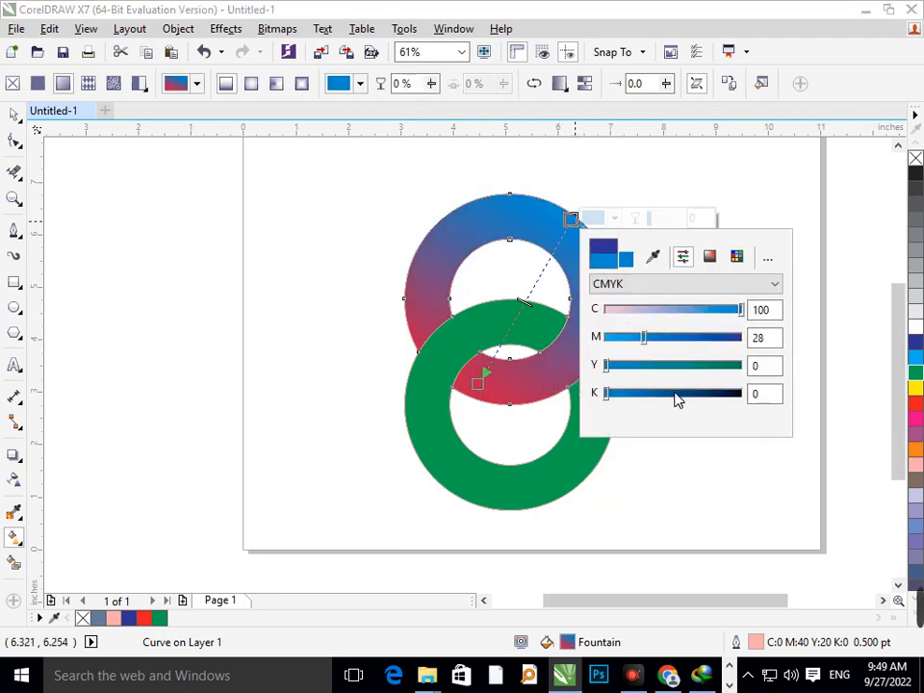
{"action": "left_click", "coordinate": [677, 395]}
Choose a bright blue with CMYK values 94, 80, 0, 0 as the start colour of the upper ring's gradient
{"action": "left_click", "coordinate": [710, 259]}
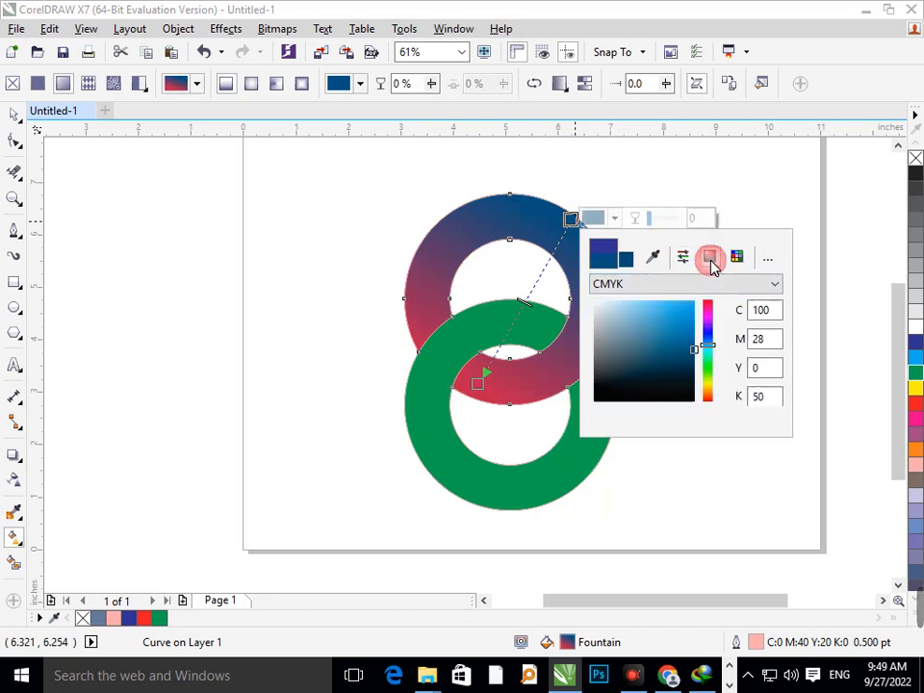
{"action": "left_click", "coordinate": [704, 351]}
{"action": "left_click", "coordinate": [705, 396]}
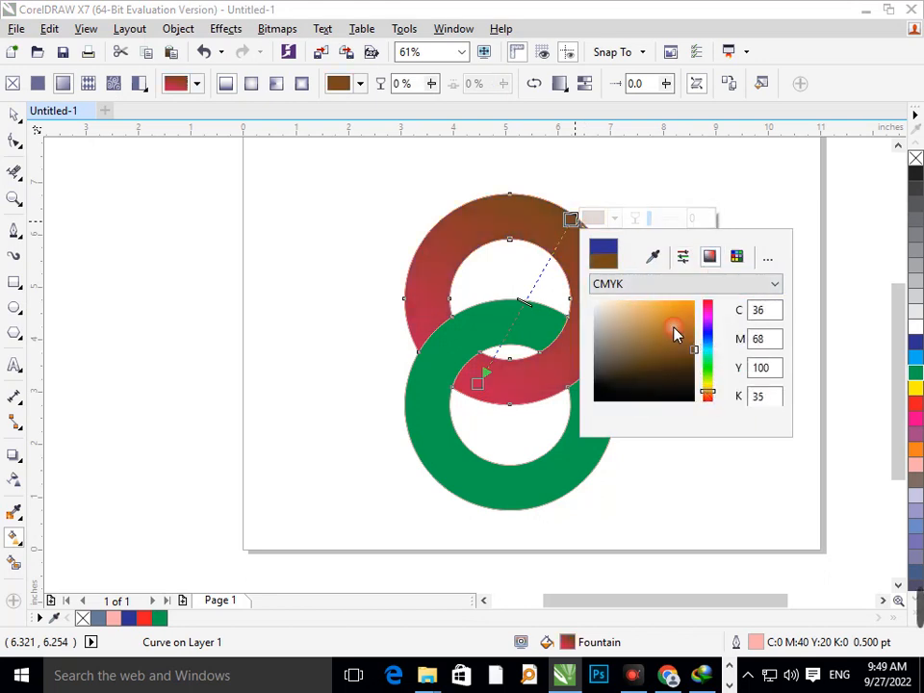
{"action": "left_click", "coordinate": [690, 302]}
{"action": "left_click", "coordinate": [709, 308]}
{"action": "left_click_drag", "start_coordinate": [709, 308], "coordinate": [708, 335]}
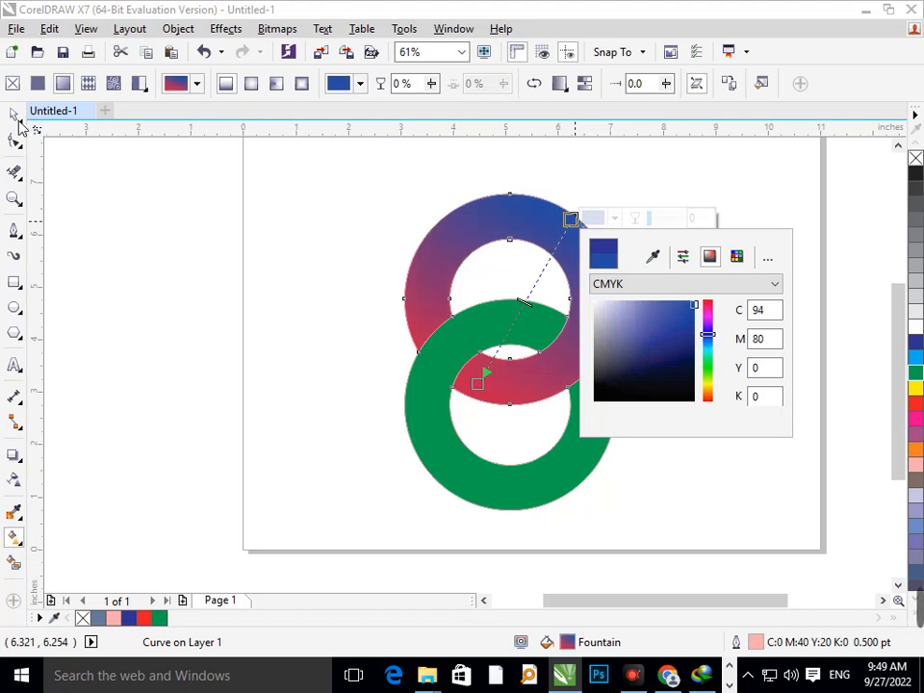
Try to copy a fill onto the upper ring with Copy Properties From, choosing only the Fill property
{"action": "left_click", "coordinate": [372, 421]}
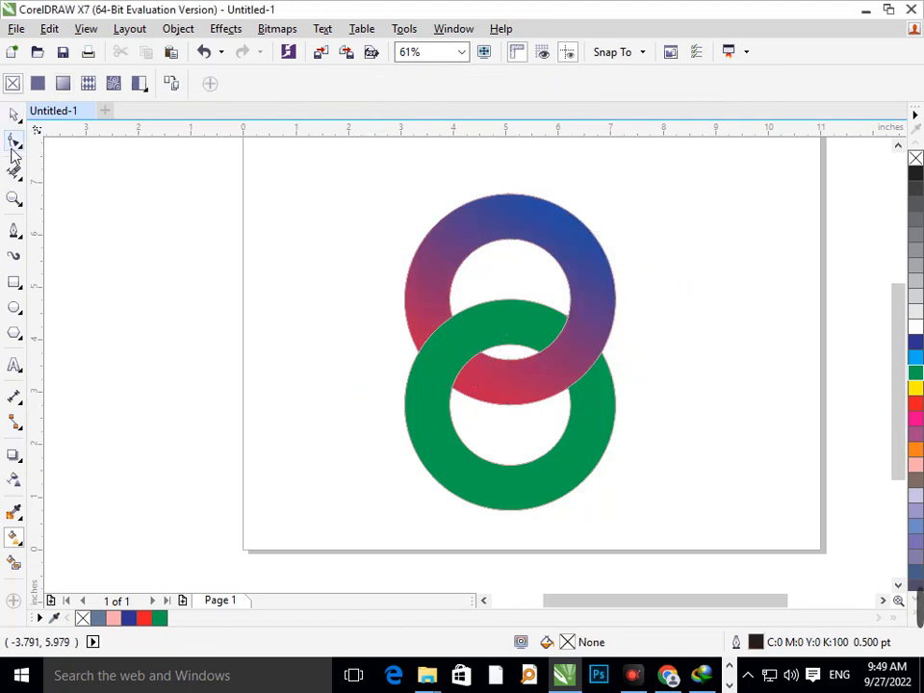
{"action": "key", "text": "space"}
{"action": "left_click", "coordinate": [547, 231]}
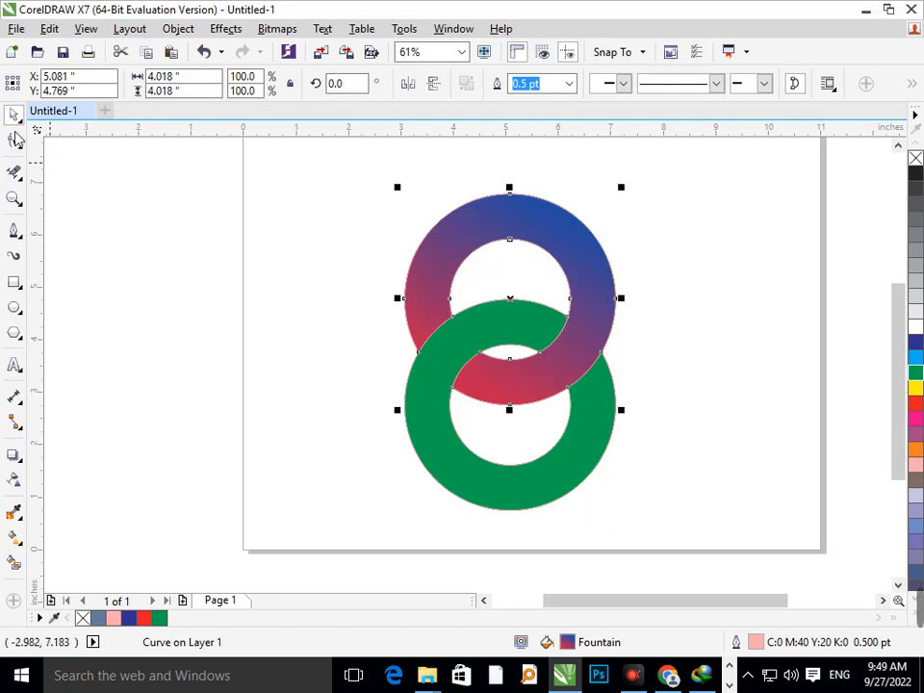
{"action": "left_click", "coordinate": [50, 28]}
{"action": "left_click", "coordinate": [173, 280]}
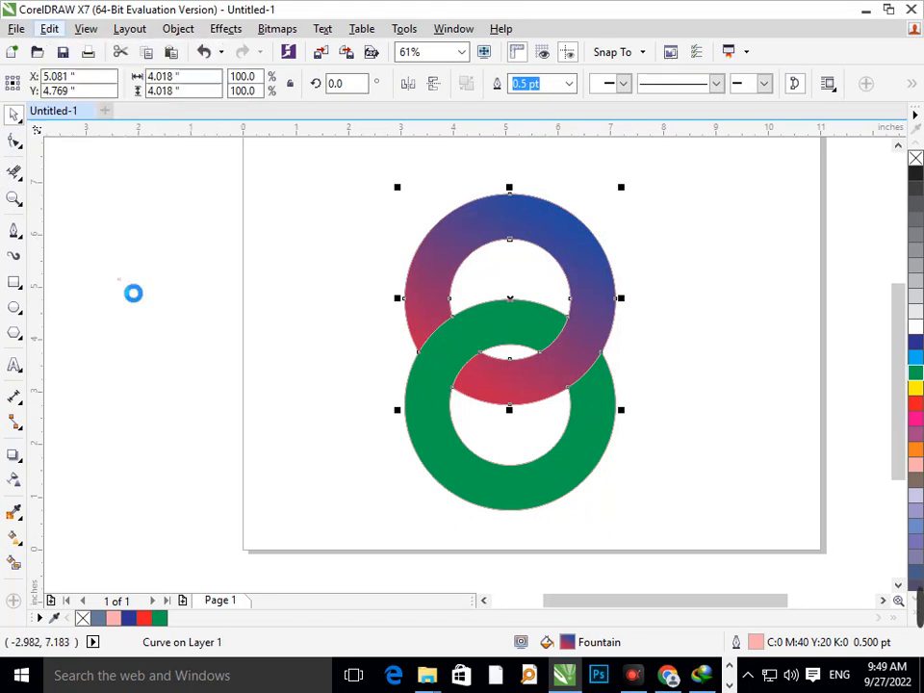
{"action": "left_click", "coordinate": [339, 320]}
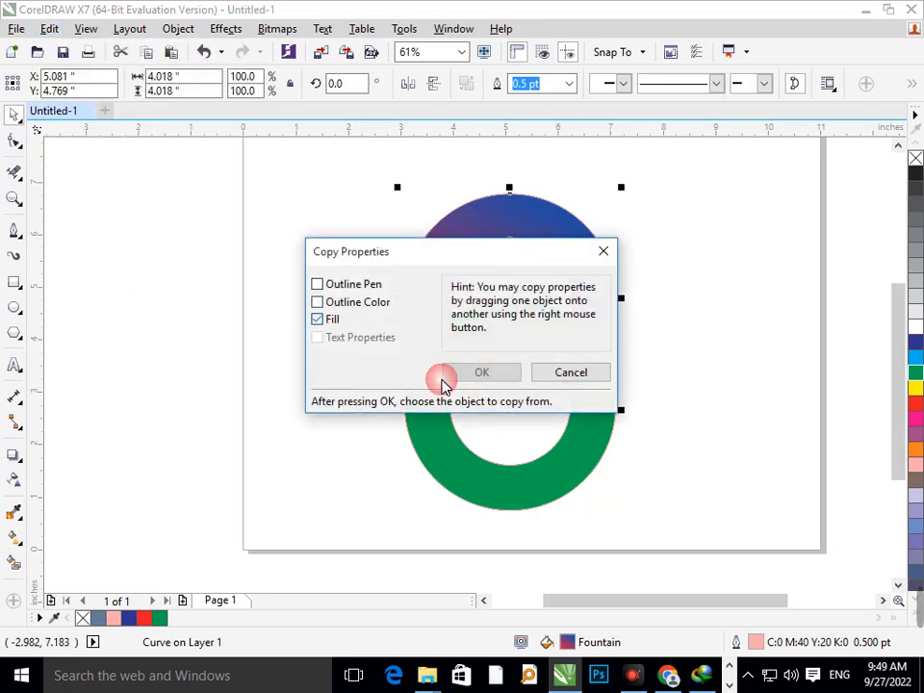
{"action": "left_click", "coordinate": [481, 375]}
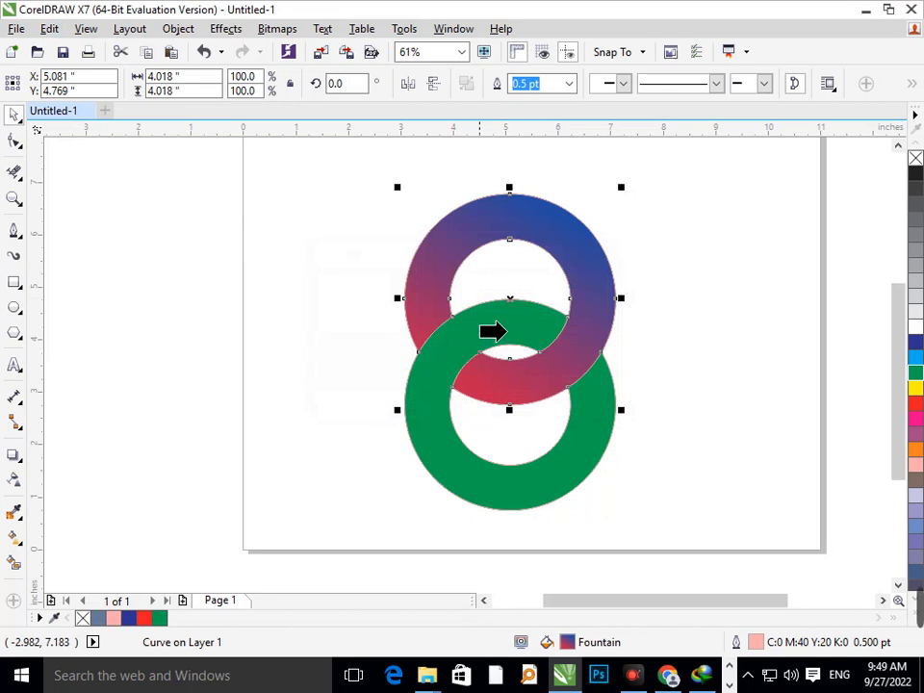
{"action": "left_click", "coordinate": [454, 249]}
{"action": "left_click", "coordinate": [575, 366]}
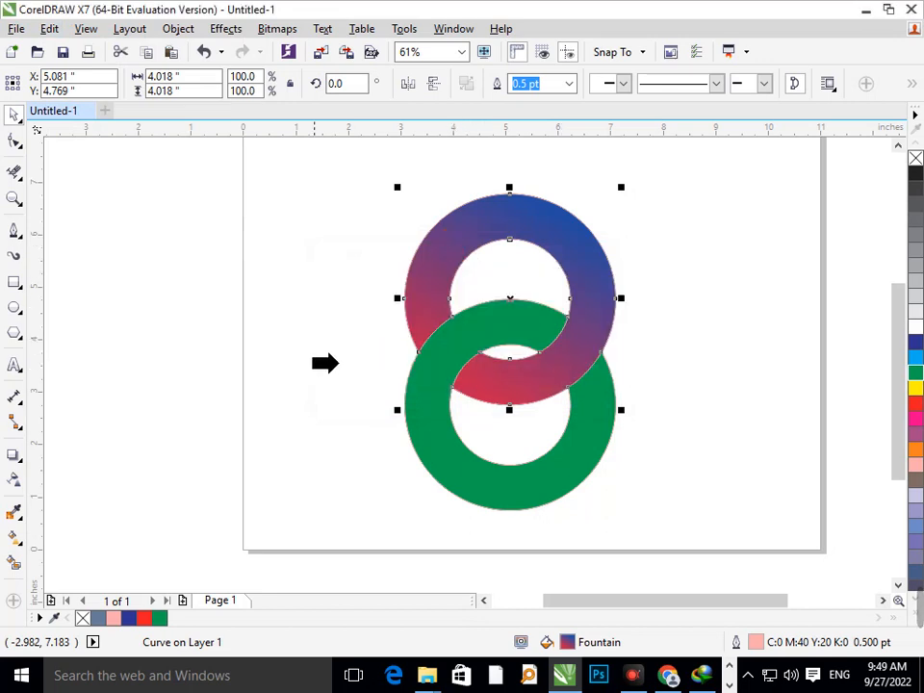
{"action": "left_click", "coordinate": [309, 285]}
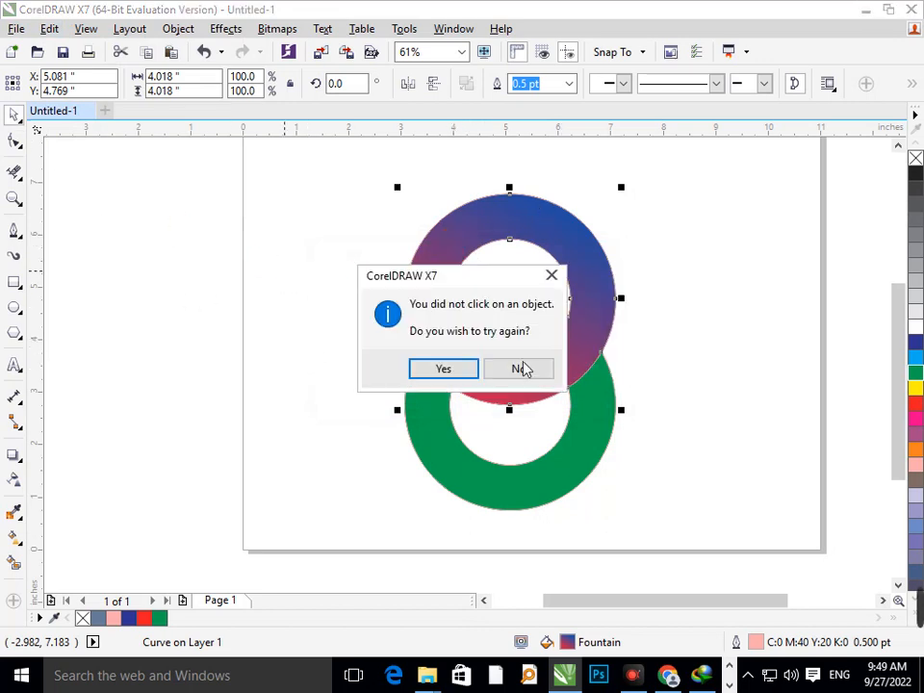
{"action": "left_click", "coordinate": [524, 368]}
{"action": "left_click", "coordinate": [628, 278]}
{"action": "left_click", "coordinate": [601, 265]}
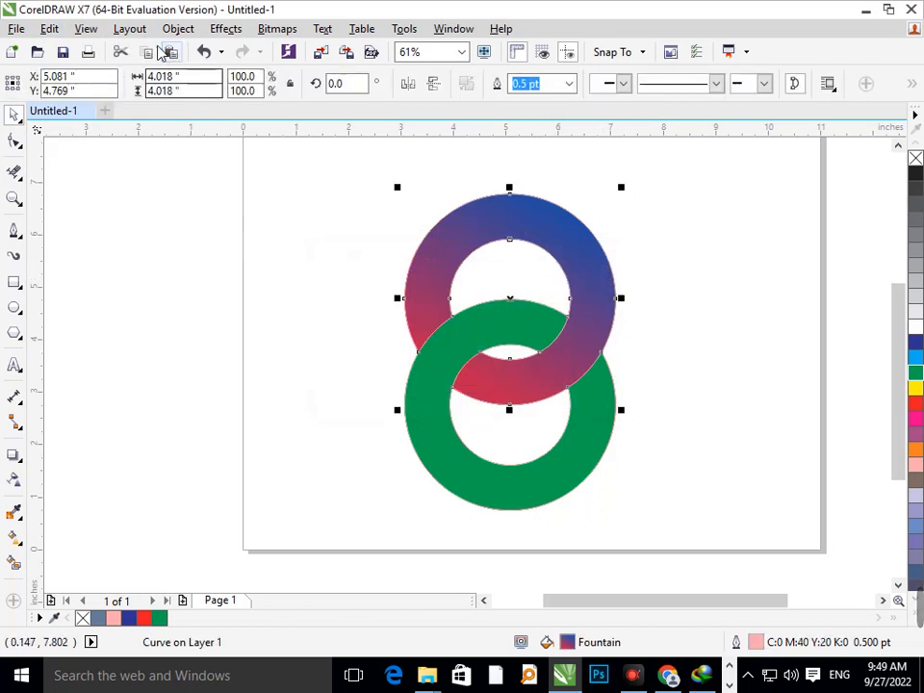
Try copying the lower ring's green fill onto the upper ring, and undo the copy, keeping the blue-to-crimson gradient
{"action": "left_click", "coordinate": [50, 29]}
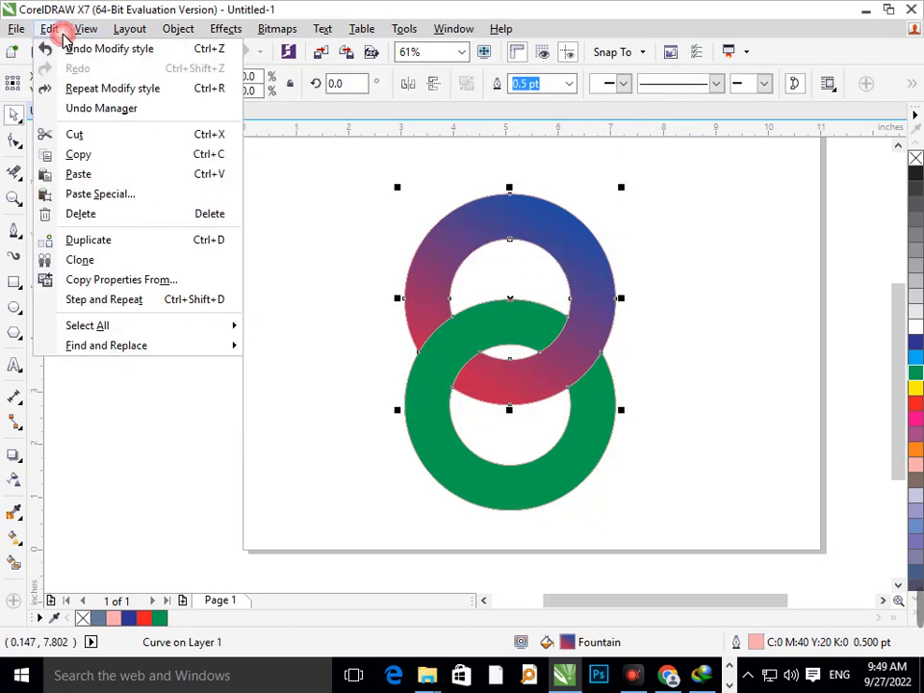
{"action": "left_click", "coordinate": [148, 288]}
{"action": "left_click", "coordinate": [449, 376]}
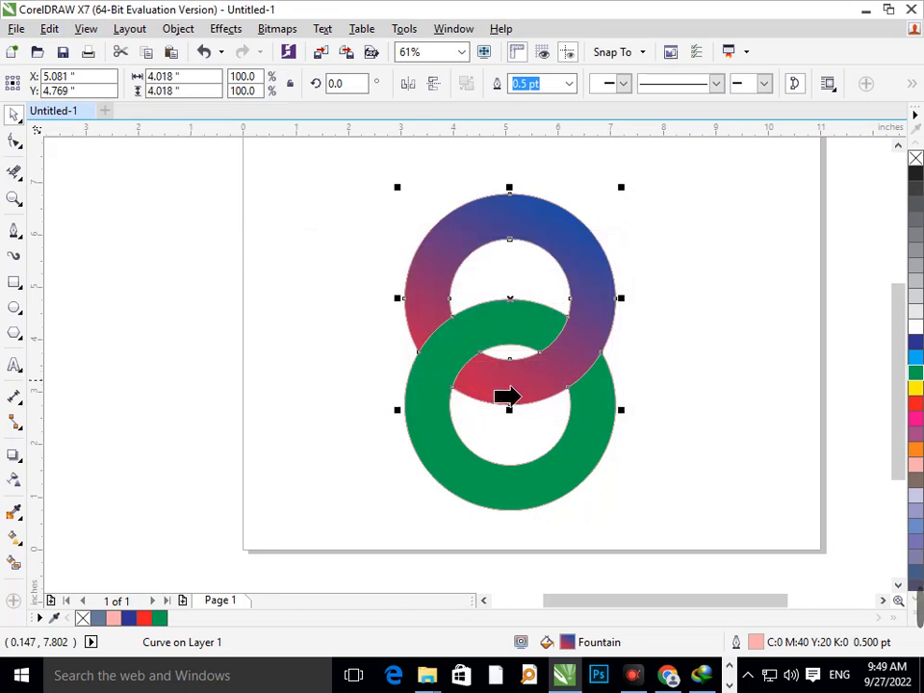
{"action": "left_click", "coordinate": [541, 388]}
{"action": "left_click", "coordinate": [575, 367]}
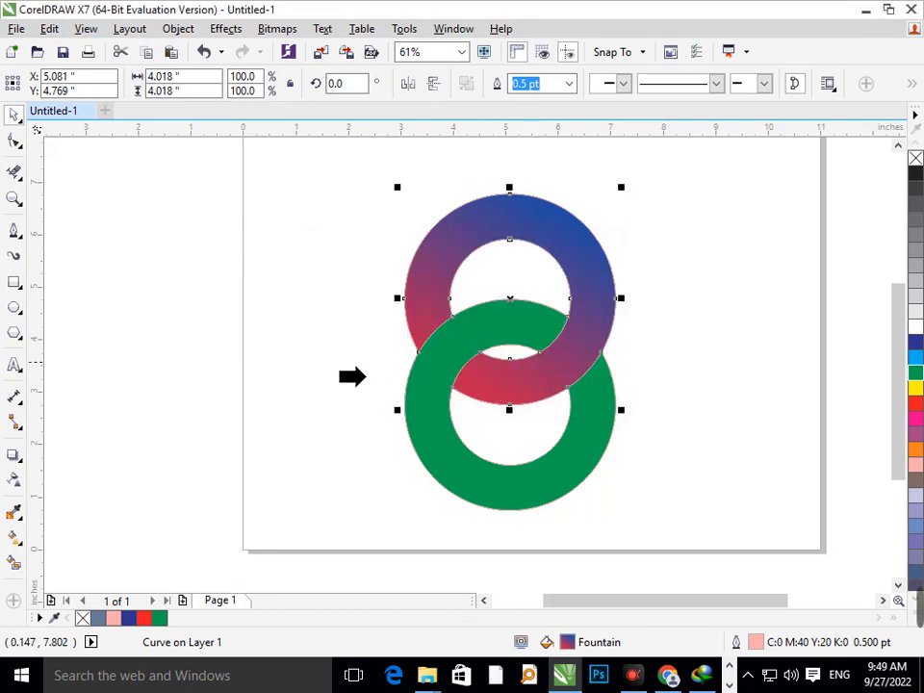
{"action": "left_click", "coordinate": [50, 27]}
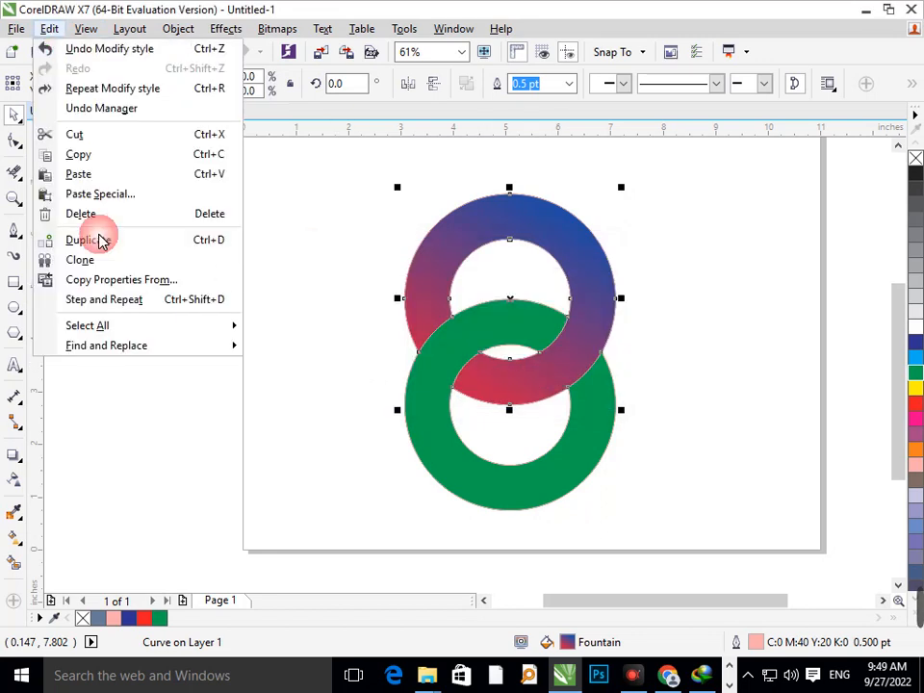
{"action": "left_click", "coordinate": [157, 281]}
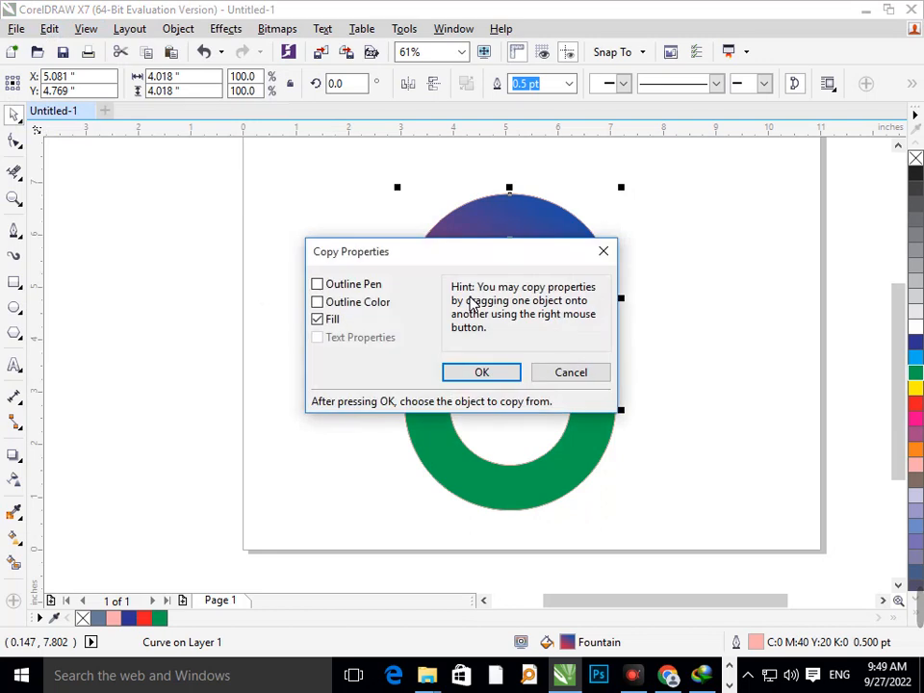
{"action": "left_click", "coordinate": [482, 374]}
{"action": "left_click", "coordinate": [479, 490]}
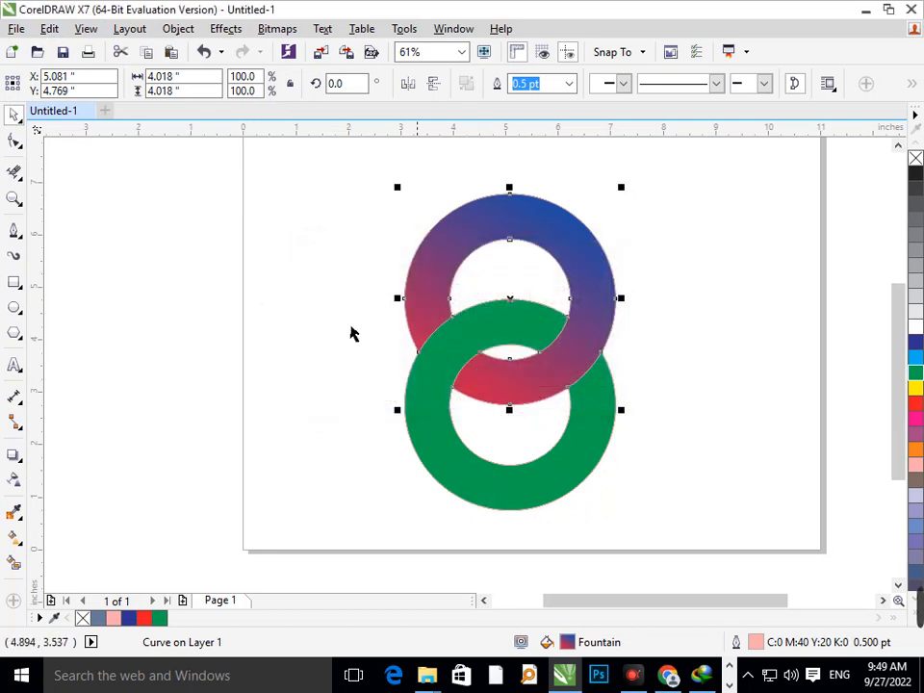
{"action": "key", "text": "ctrl+z"}
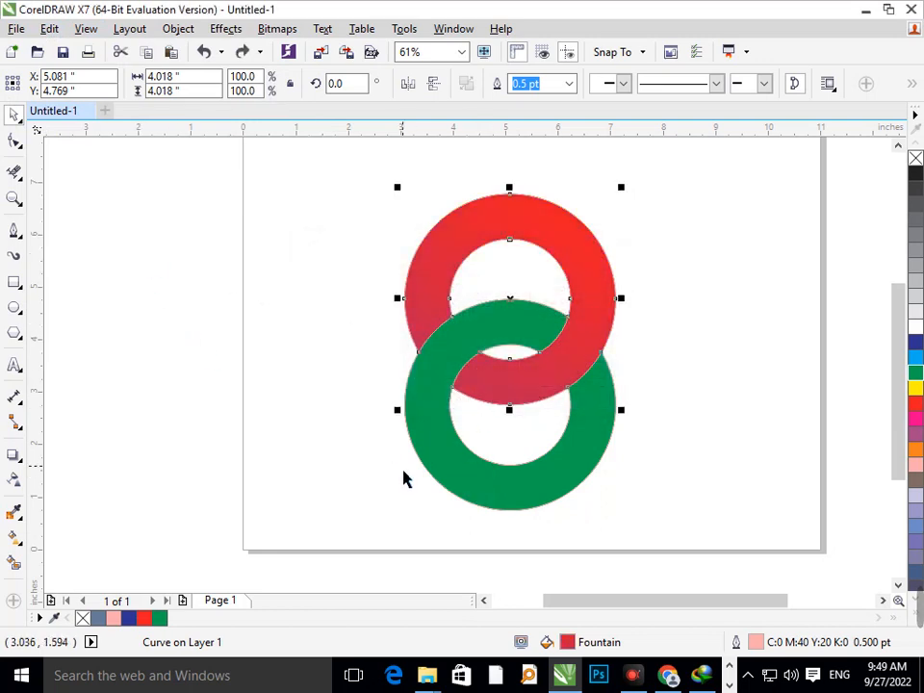
{"action": "key", "text": "ctrl+shift+z"}
Copy the upper ring's blue-to-crimson gradient fill onto the lower ring with Copy Properties From
{"action": "left_click", "coordinate": [471, 488]}
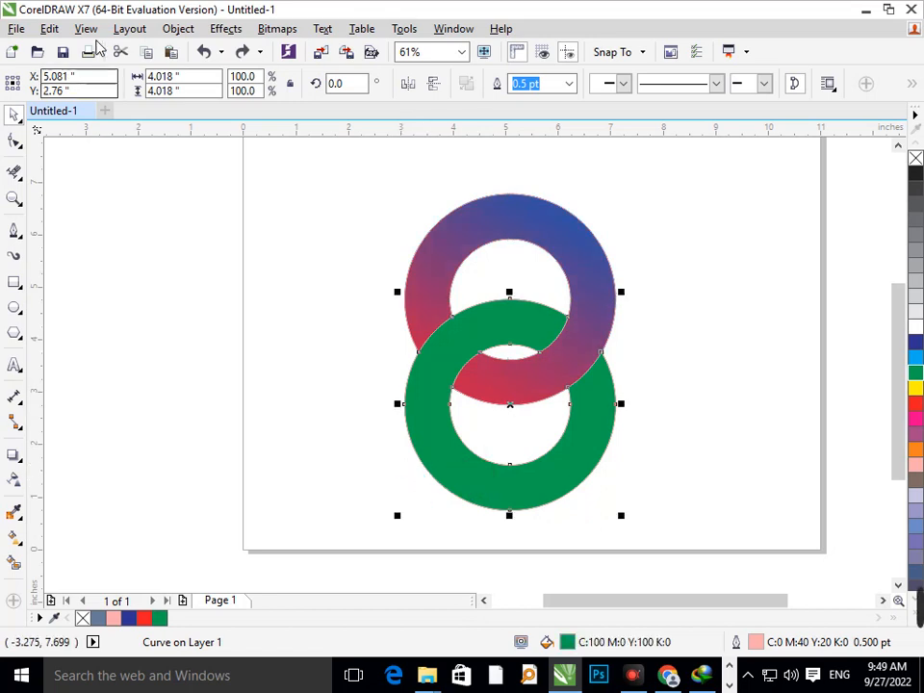
{"action": "left_click", "coordinate": [50, 28]}
{"action": "left_click", "coordinate": [125, 279]}
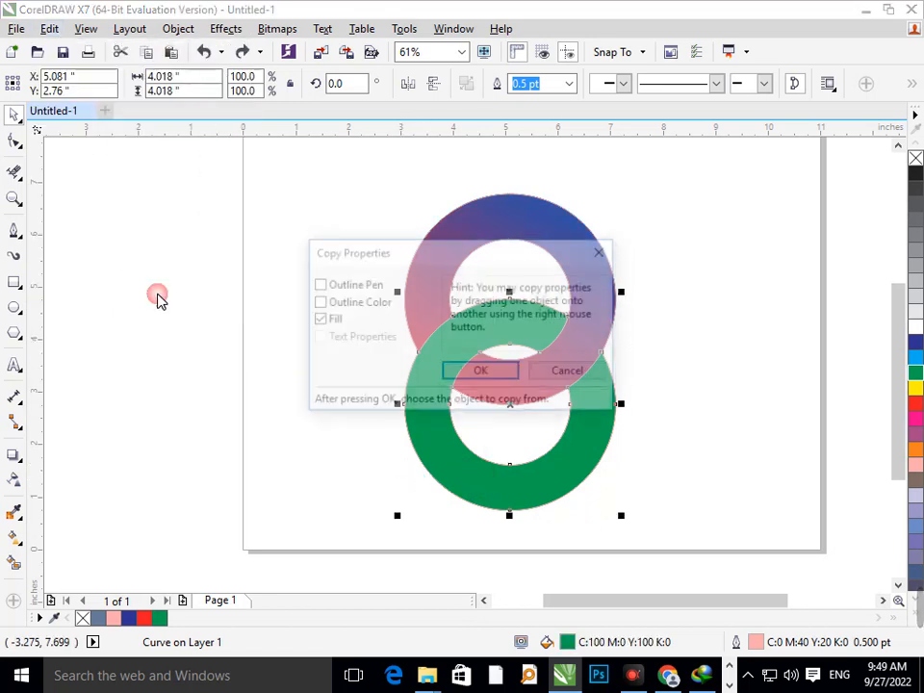
{"action": "left_click", "coordinate": [469, 370]}
{"action": "left_click", "coordinate": [496, 235]}
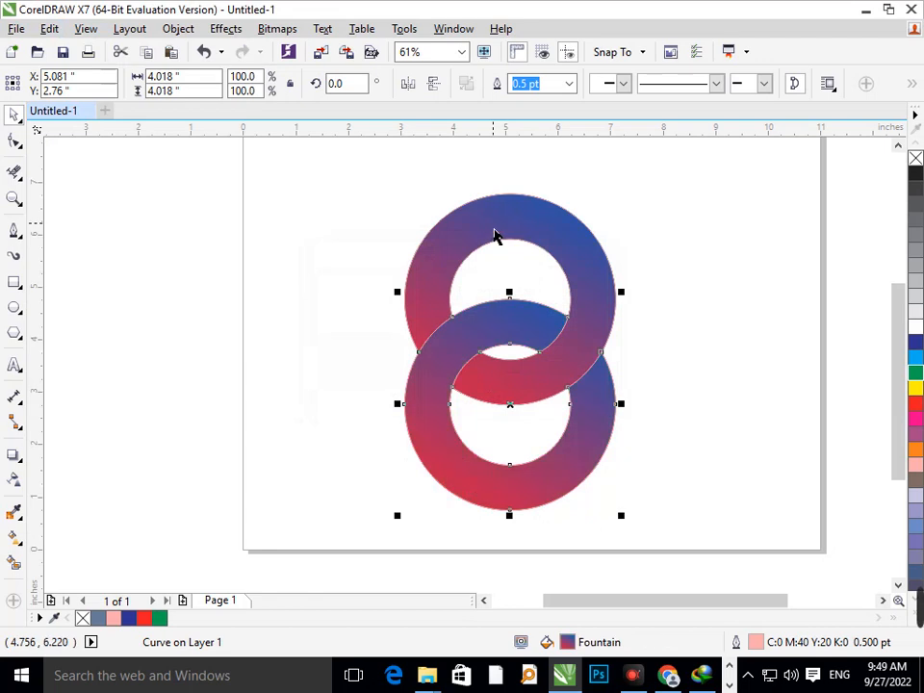
{"action": "left_click", "coordinate": [141, 207]}
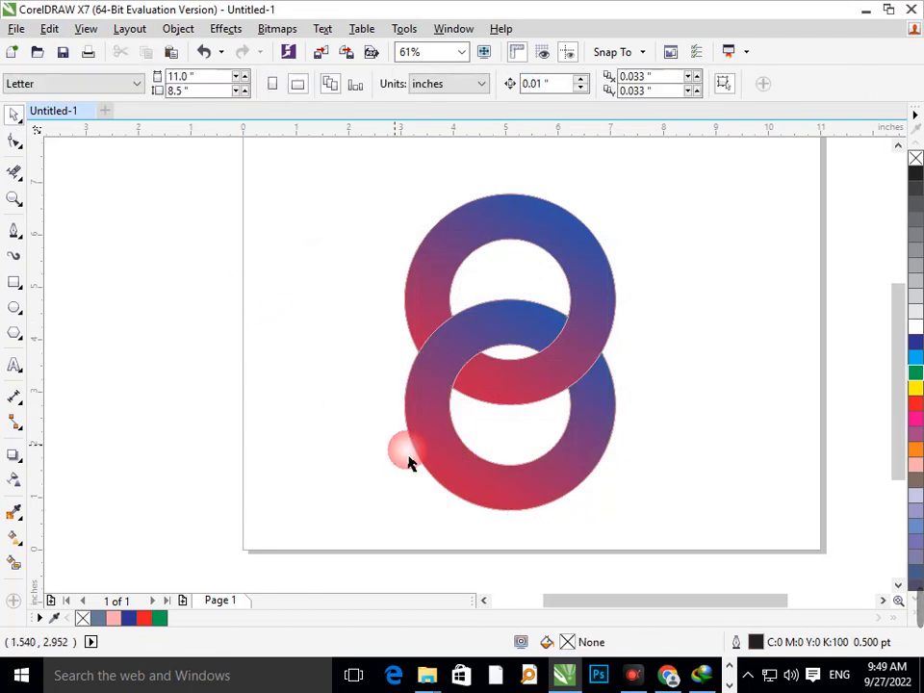
Set the end colour of the lower ring's gradient to a green with CMYK values 72, 0, 68, 0
{"action": "left_click", "coordinate": [459, 460]}
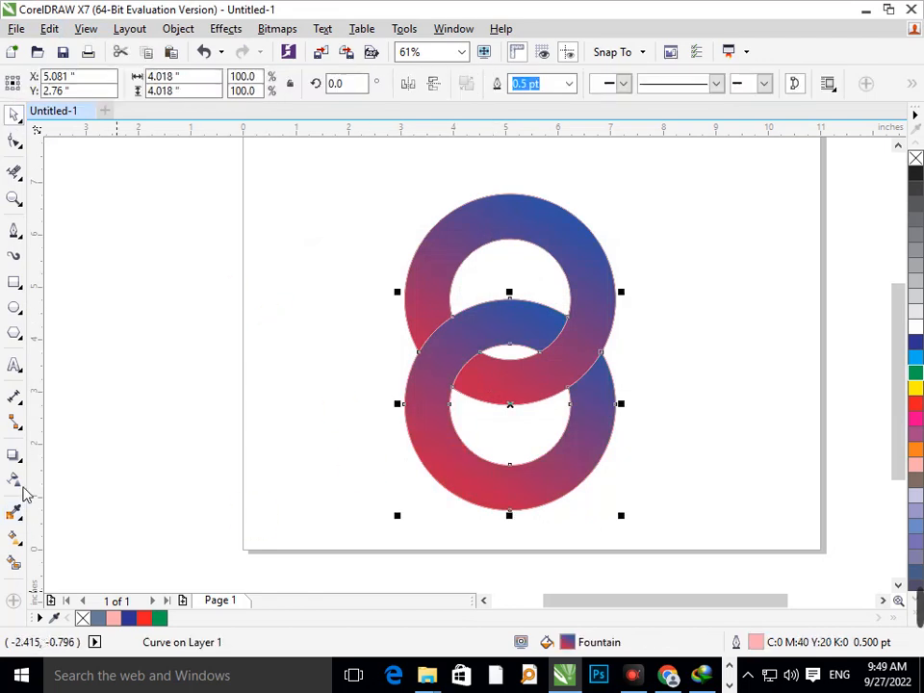
{"action": "left_click", "coordinate": [21, 544]}
{"action": "left_click", "coordinate": [96, 536]}
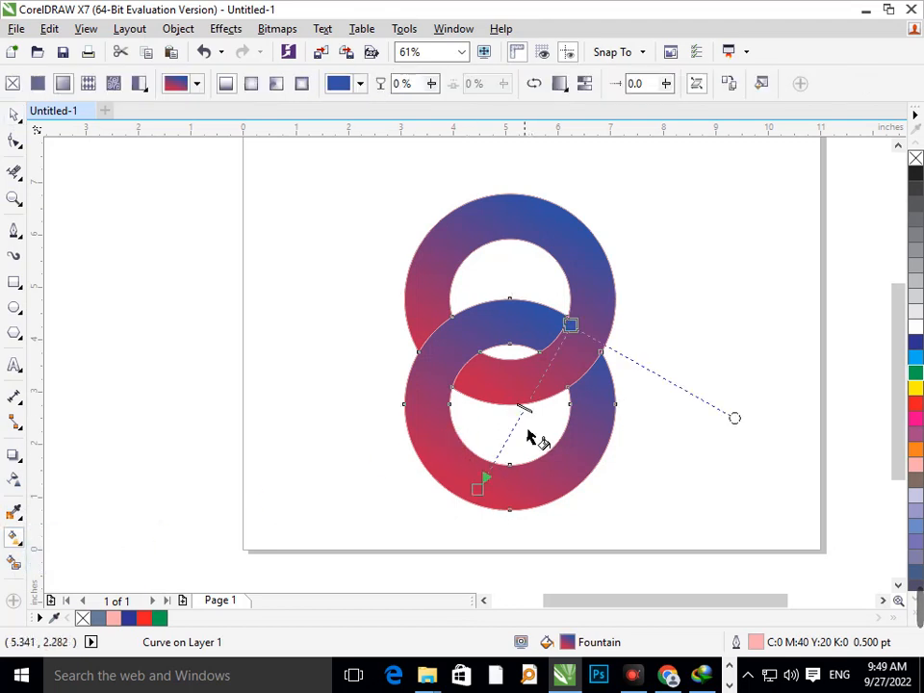
{"action": "left_click", "coordinate": [479, 490]}
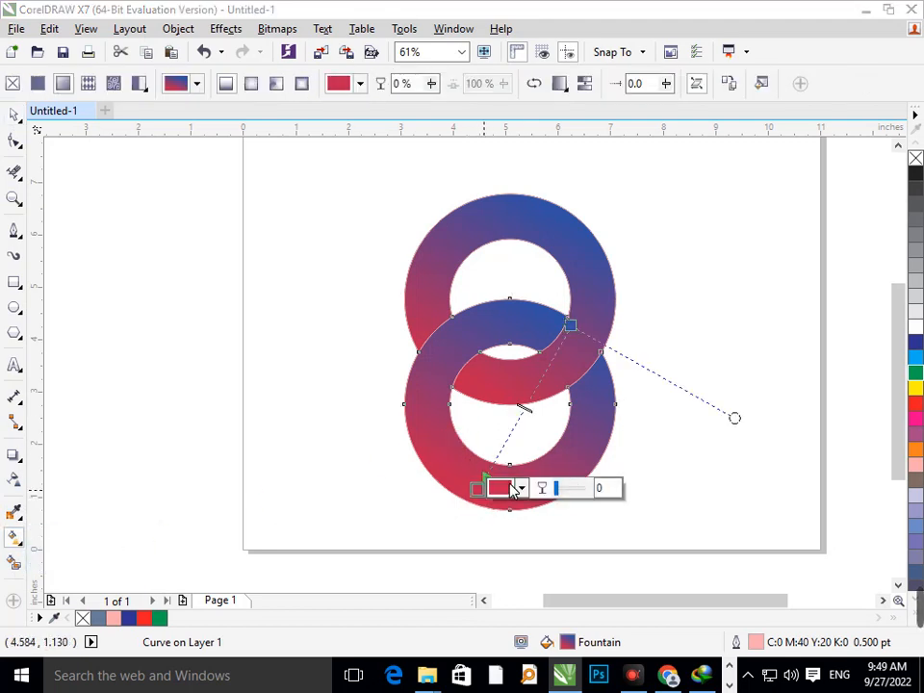
{"action": "left_click", "coordinate": [515, 488]}
{"action": "left_click", "coordinate": [614, 400]}
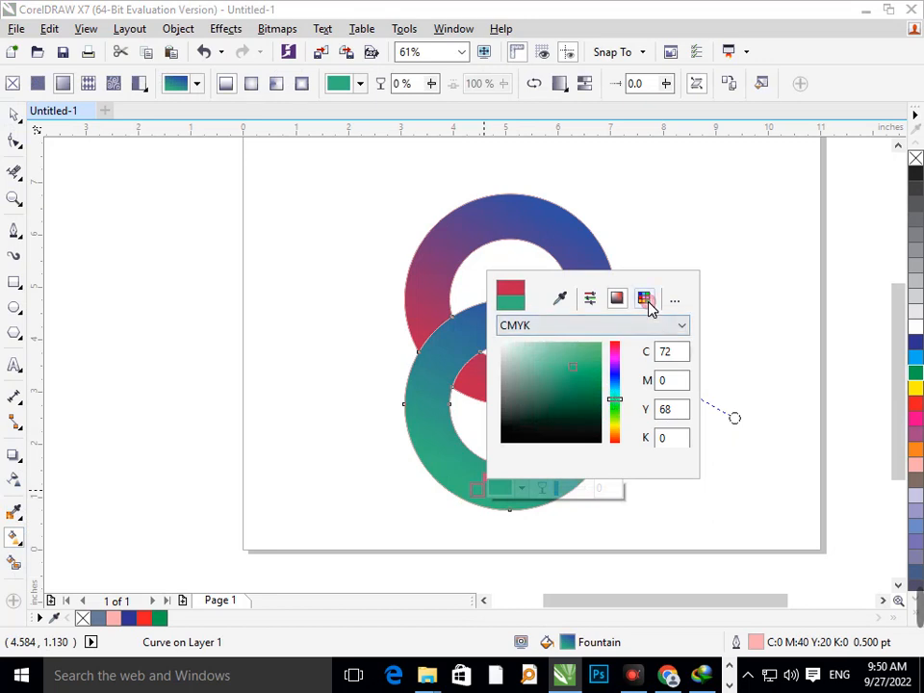
Try solid coated swatches such as PANTONE 7540 C, 3005 C and 7456 C as the lower ring's gradient end colour
{"action": "left_click", "coordinate": [644, 298]}
{"action": "left_click", "coordinate": [609, 350]}
{"action": "left_click", "coordinate": [637, 419]}
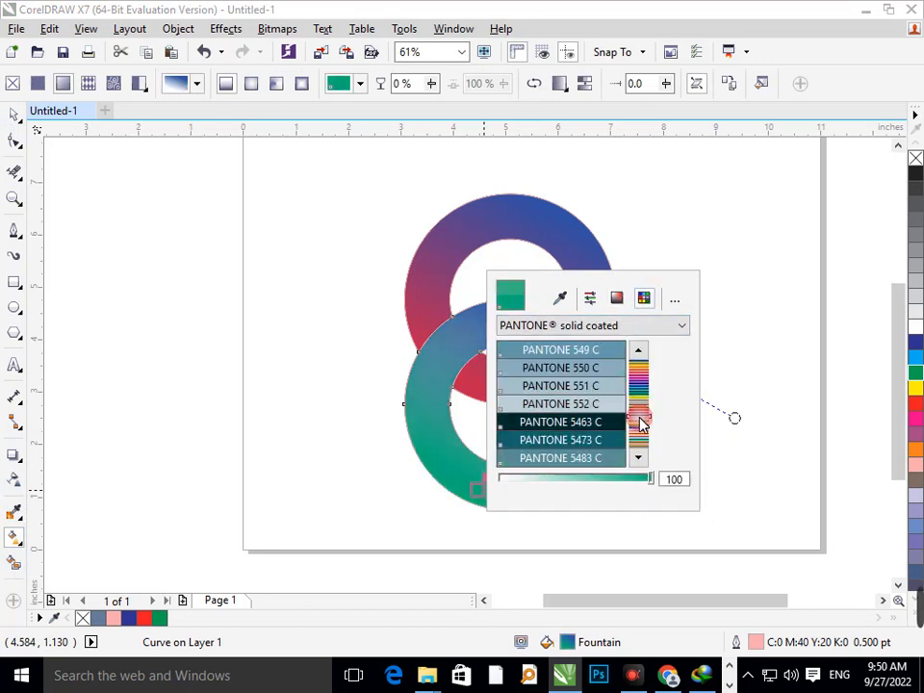
{"action": "left_click", "coordinate": [609, 370]}
{"action": "left_click_drag", "start_coordinate": [643, 440], "coordinate": [641, 453]}
{"action": "left_click", "coordinate": [612, 415]}
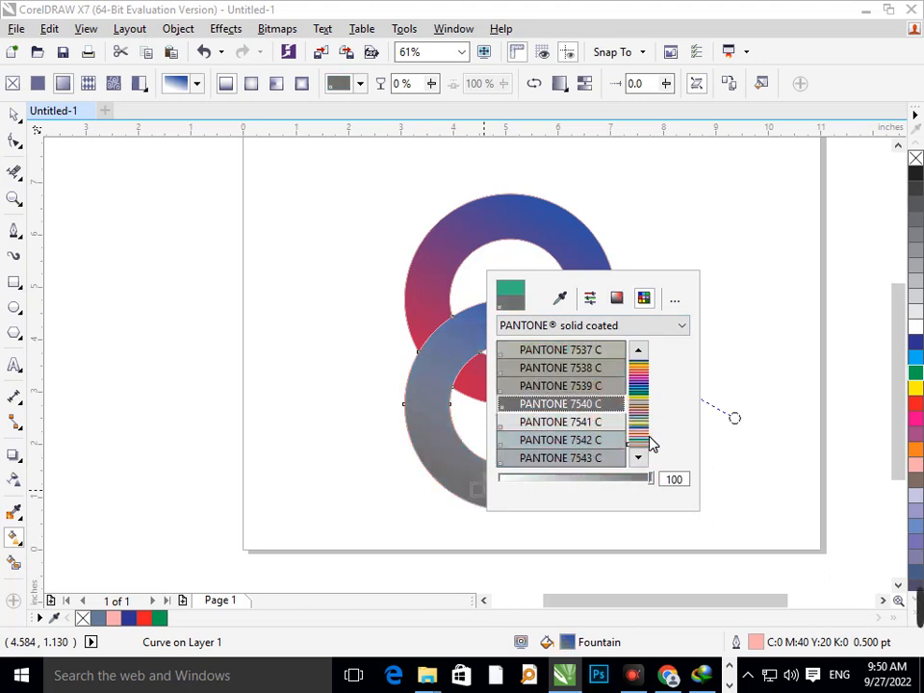
{"action": "left_click", "coordinate": [644, 406]}
{"action": "left_click", "coordinate": [645, 389]}
{"action": "left_click", "coordinate": [599, 351]}
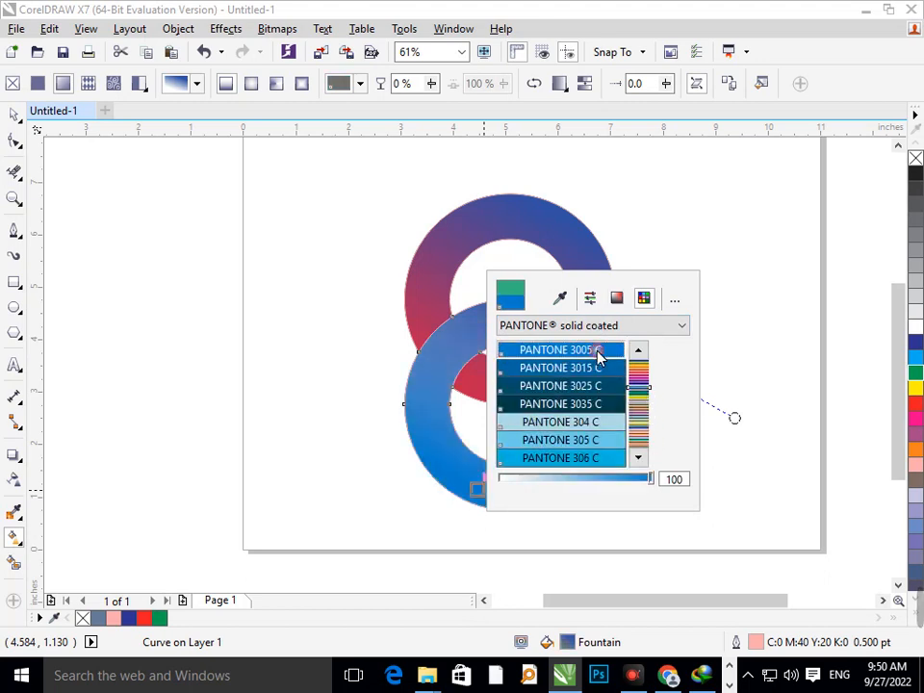
{"action": "left_click", "coordinate": [644, 442]}
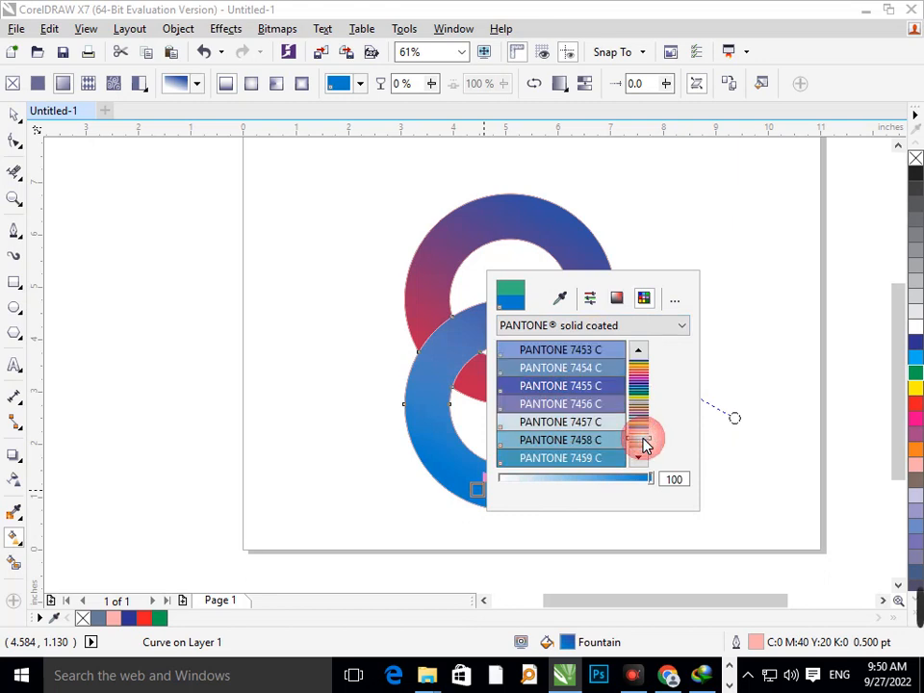
{"action": "left_click", "coordinate": [610, 406]}
Set the end colour of the lower ring's gradient to the dark teal PANTONE 3298 C
{"action": "left_click", "coordinate": [639, 386]}
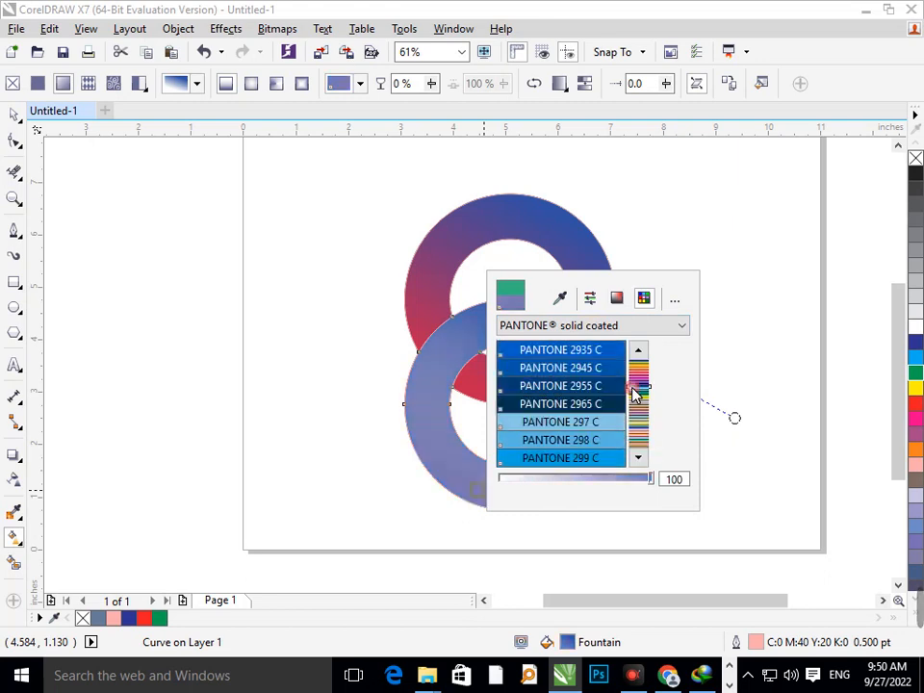
{"action": "left_click", "coordinate": [636, 396]}
{"action": "left_click", "coordinate": [624, 388]}
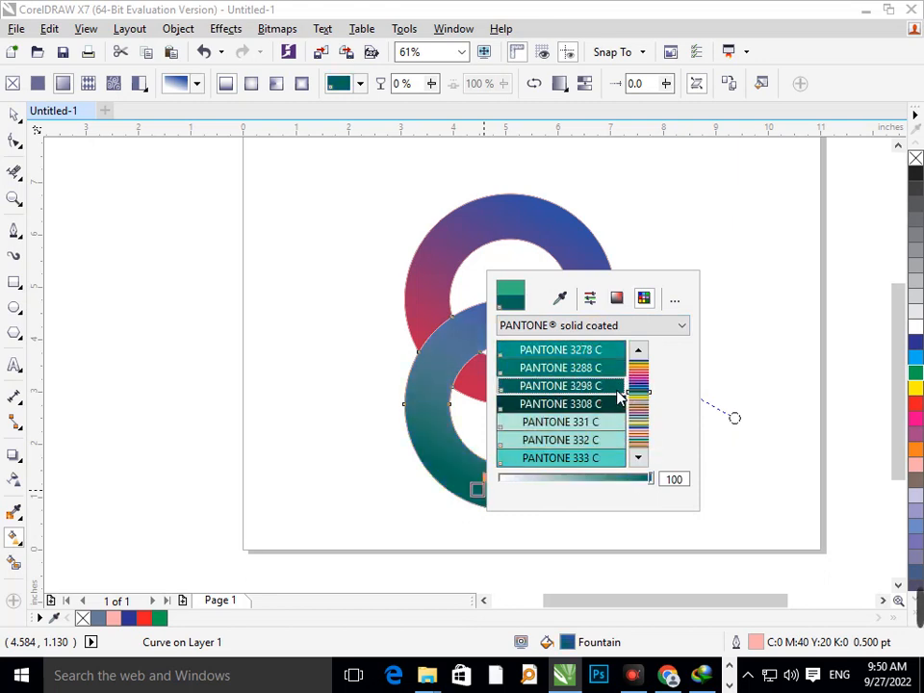
{"action": "left_click", "coordinate": [722, 377]}
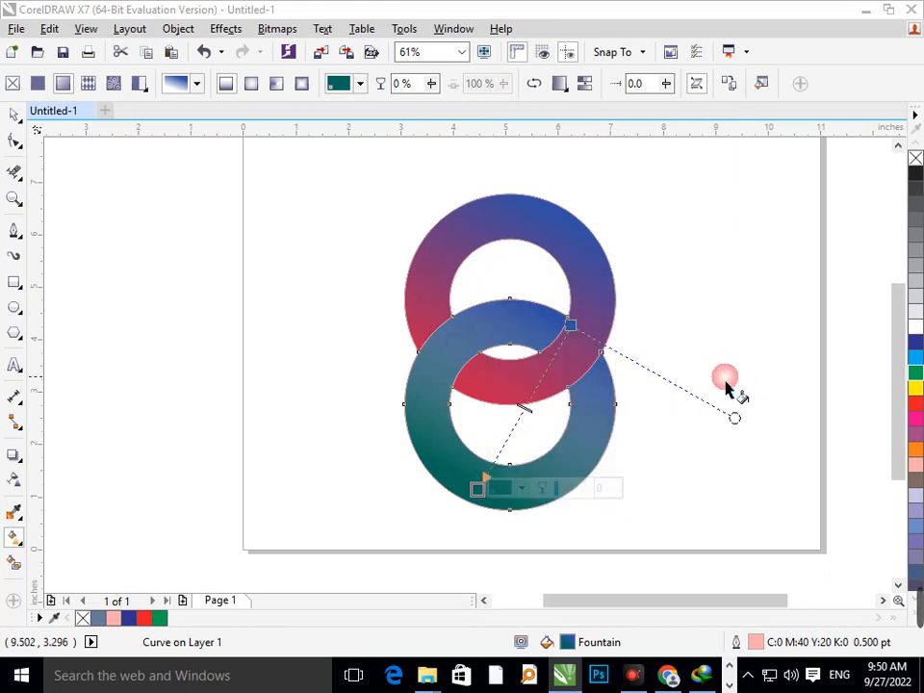
Set the start colour of the lower ring's gradient to a green with CMYK values 79, 9, 100, 1
{"action": "left_click", "coordinate": [572, 326]}
{"action": "left_click", "coordinate": [594, 326]}
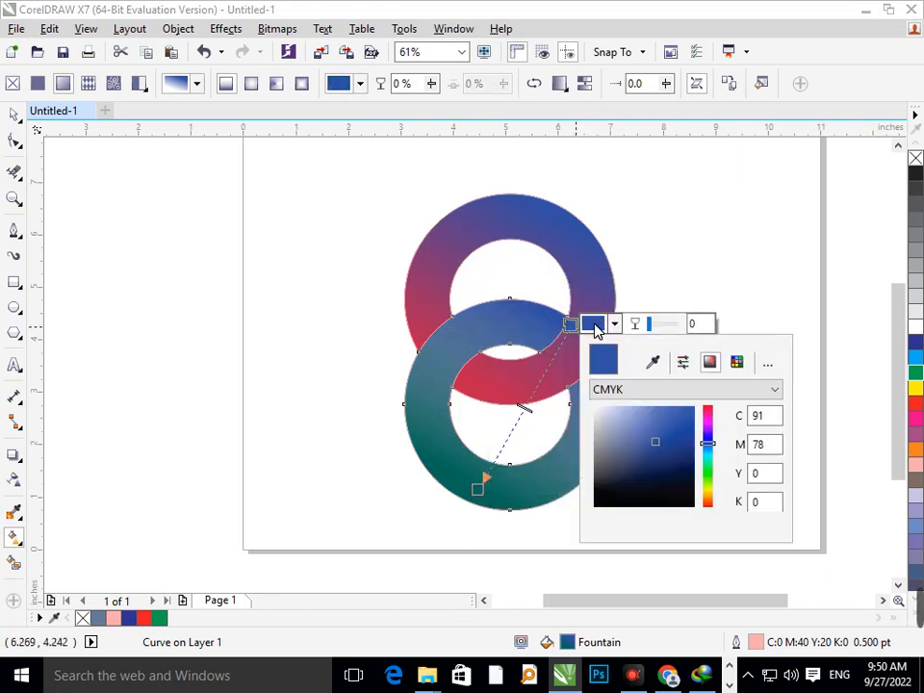
{"action": "left_click", "coordinate": [710, 472]}
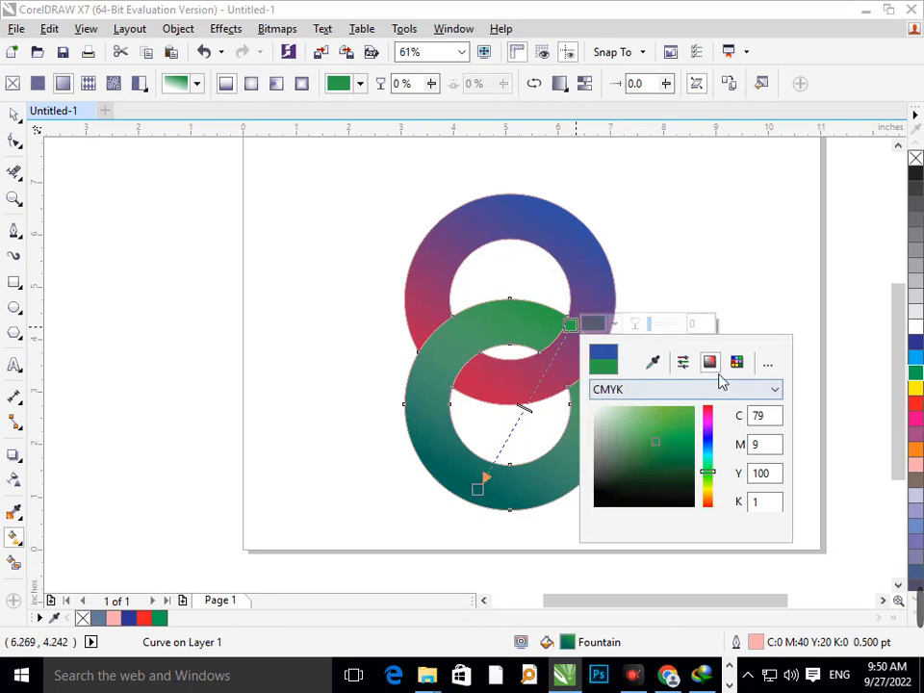
Try the solid coated swatches PANTONE 152 C, 1495 C, 7401 C, 7402 C and 7403 C as the lower ring's gradient start colour
{"action": "left_click", "coordinate": [736, 362]}
{"action": "left_click_drag", "start_coordinate": [731, 466], "coordinate": [733, 439]}
{"action": "left_click", "coordinate": [695, 437]}
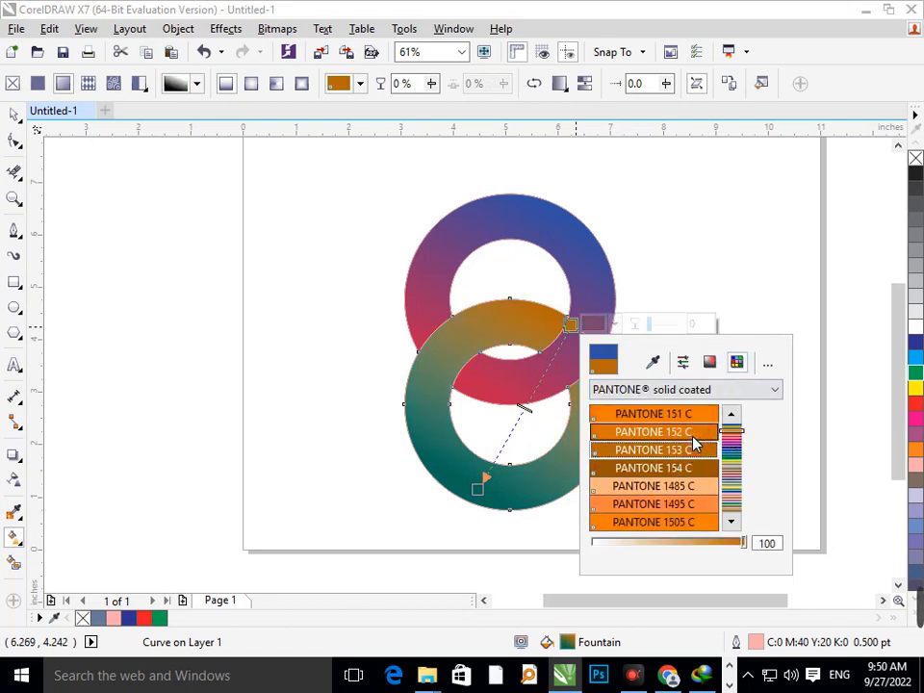
{"action": "left_click", "coordinate": [691, 505]}
{"action": "left_click", "coordinate": [726, 498]}
{"action": "left_click", "coordinate": [698, 488]}
{"action": "left_click", "coordinate": [702, 503]}
{"action": "left_click", "coordinate": [701, 517]}
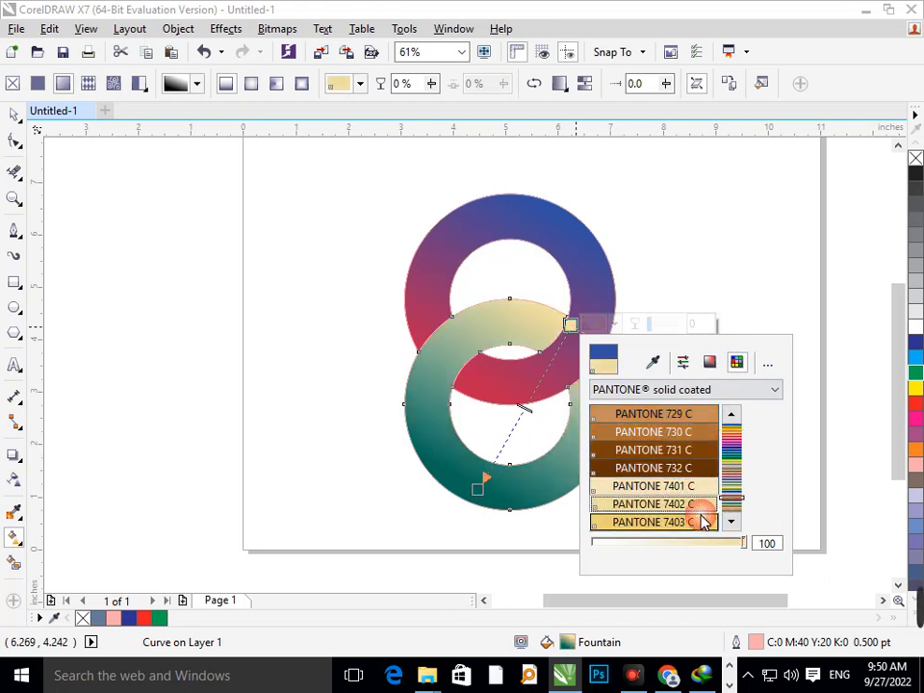
{"action": "left_click", "coordinate": [700, 506]}
{"action": "left_click", "coordinate": [708, 489]}
Set the start colour of the lower ring's gradient to the dark brown PANTONE 732 C and deselect the ring
{"action": "left_click", "coordinate": [696, 469]}
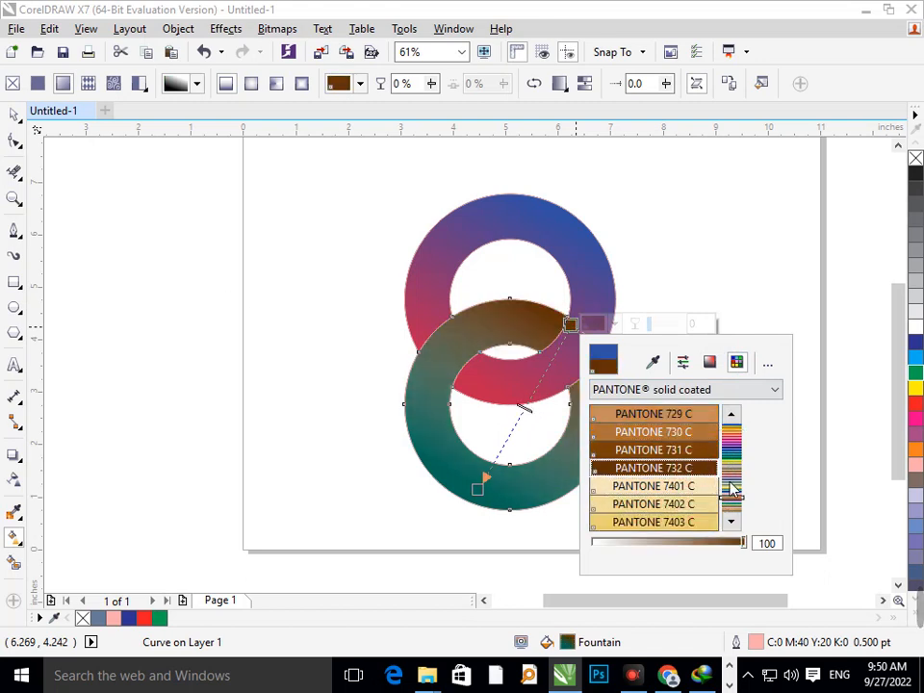
{"action": "left_click", "coordinate": [15, 113]}
{"action": "left_click", "coordinate": [282, 344]}
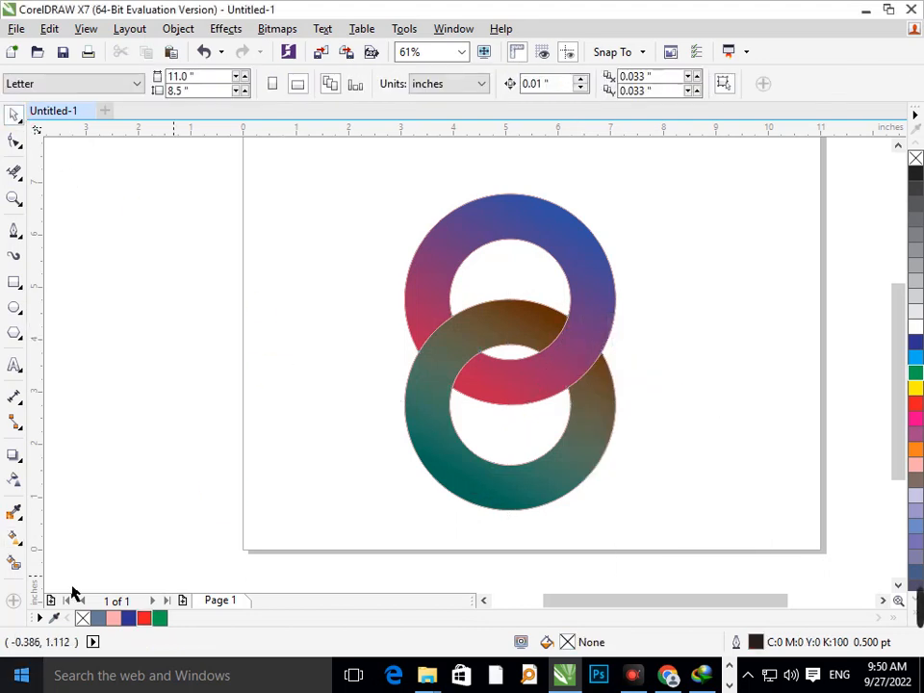
Enlarge the whole two-ring logo to about 4.7 by 7.1 inches and move it to the middle of the page
{"action": "scroll", "coordinate": [363, 295], "scroll_direction": "down", "scroll_amount": 1}
{"action": "left_click", "coordinate": [526, 399]}
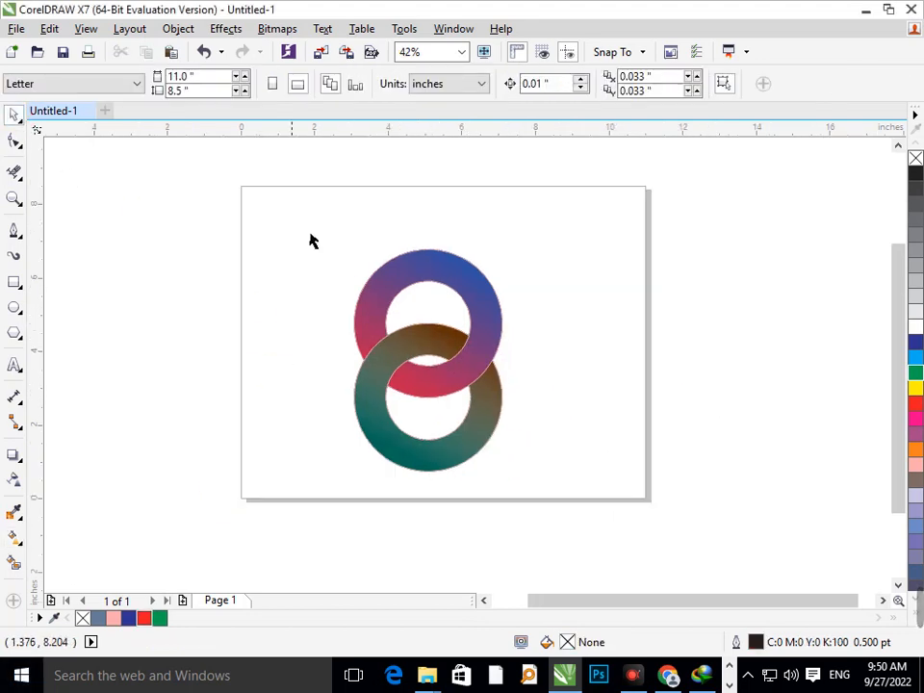
{"action": "left_click_drag", "start_coordinate": [301, 214], "coordinate": [563, 499]}
{"action": "left_click_drag", "start_coordinate": [475, 435], "coordinate": [569, 477]}
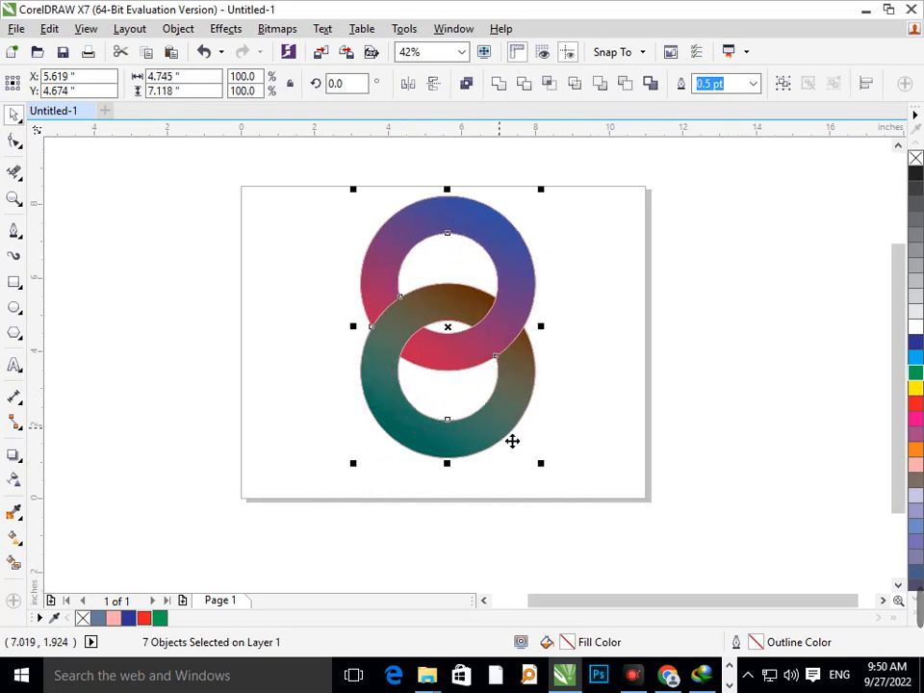
{"action": "left_click_drag", "start_coordinate": [511, 442], "coordinate": [511, 455]}
{"action": "left_click", "coordinate": [267, 268]}
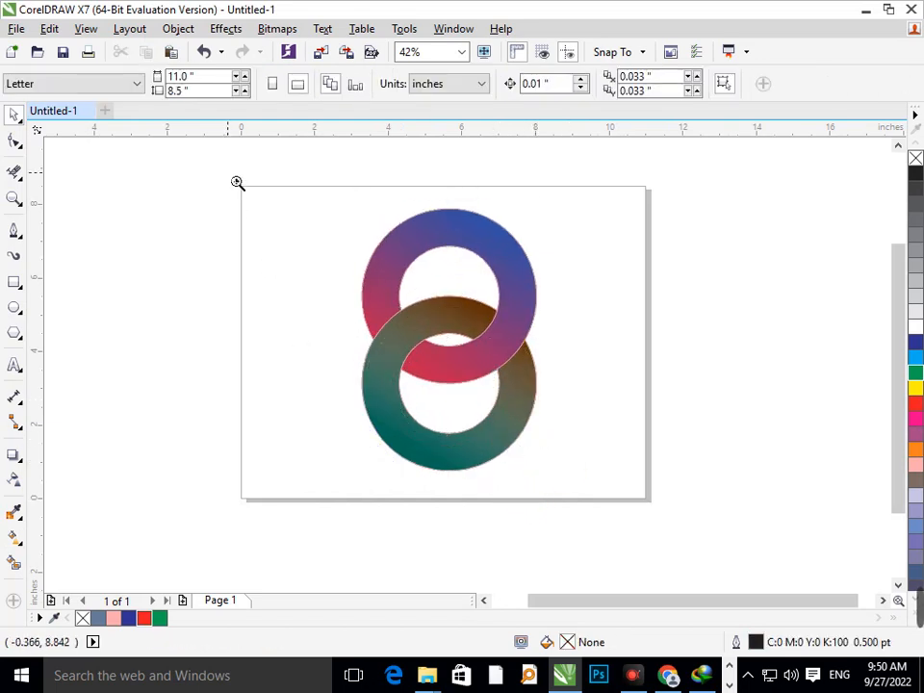
{"action": "left_click_drag", "start_coordinate": [237, 183], "coordinate": [635, 511]}
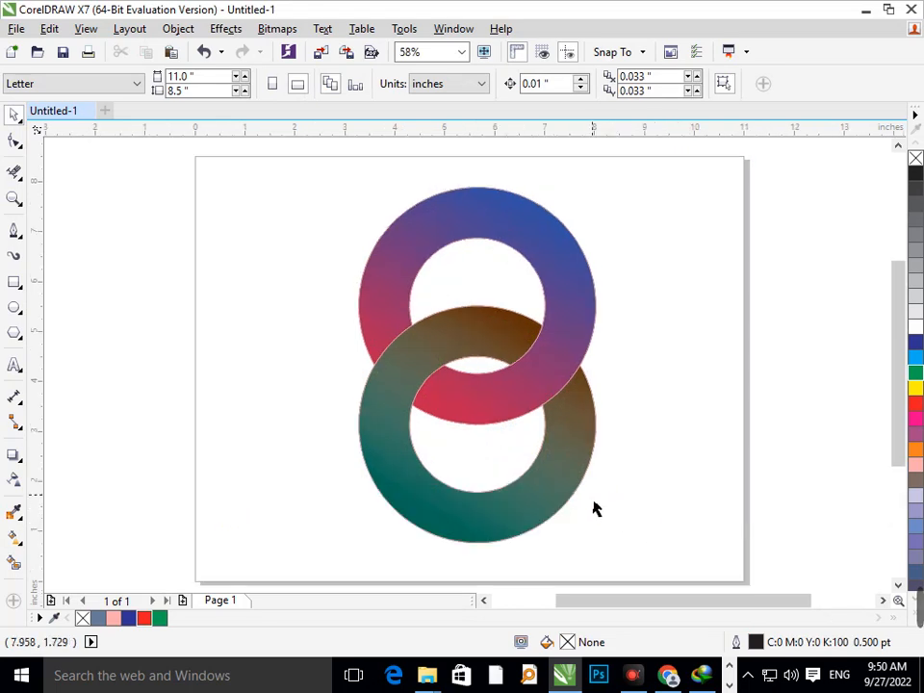